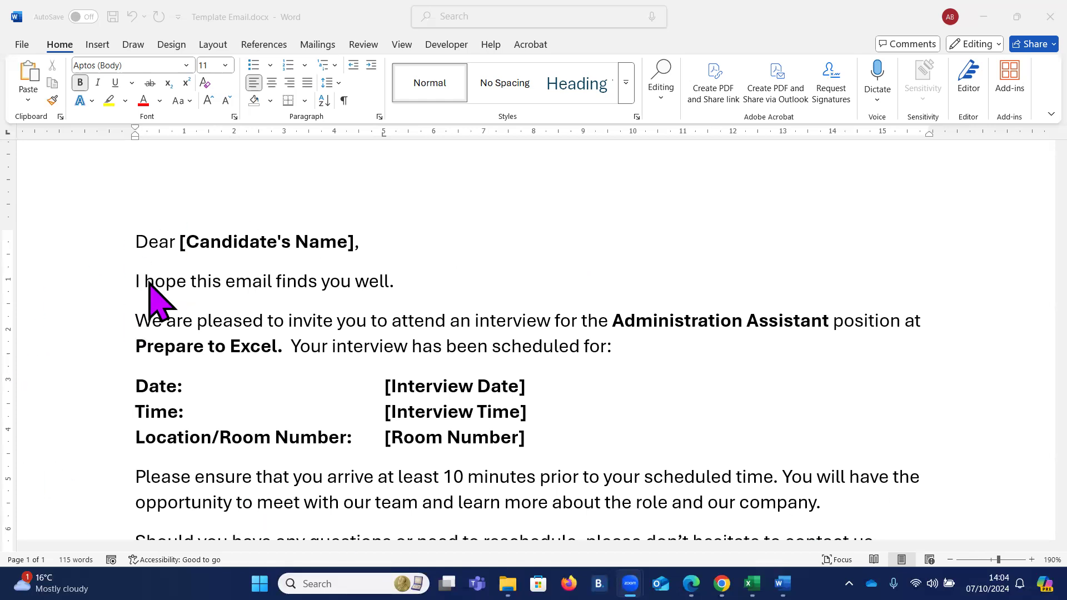
# Step: Read through the interview invitation email template from the greeting to the closing lines
pyautogui.scroll(-3, 162, 281)
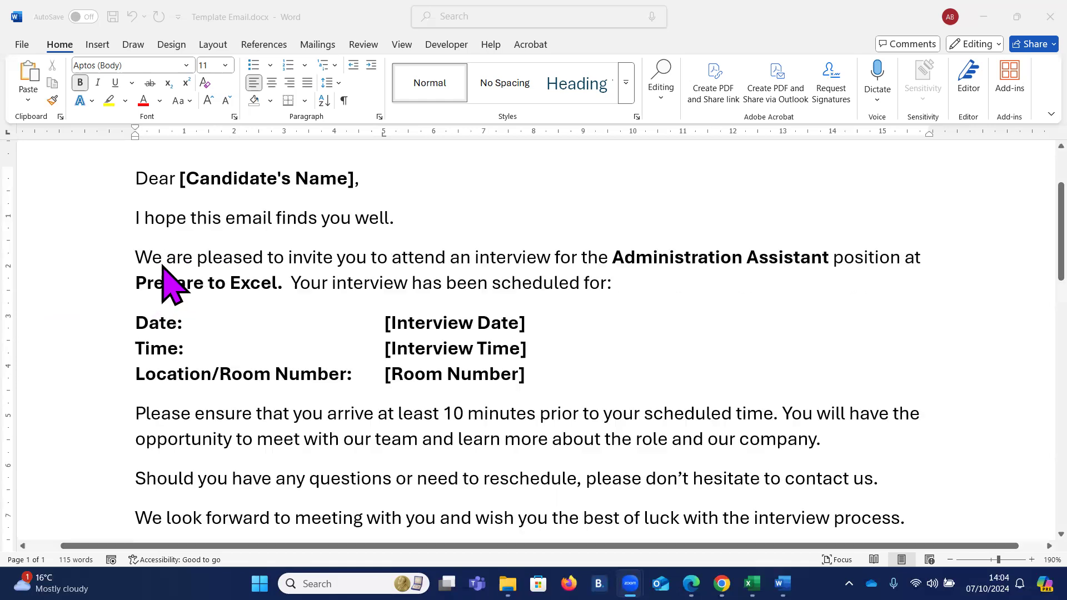
pyautogui.scroll(-2, 167, 281)
pyautogui.scroll(6, 167, 281)
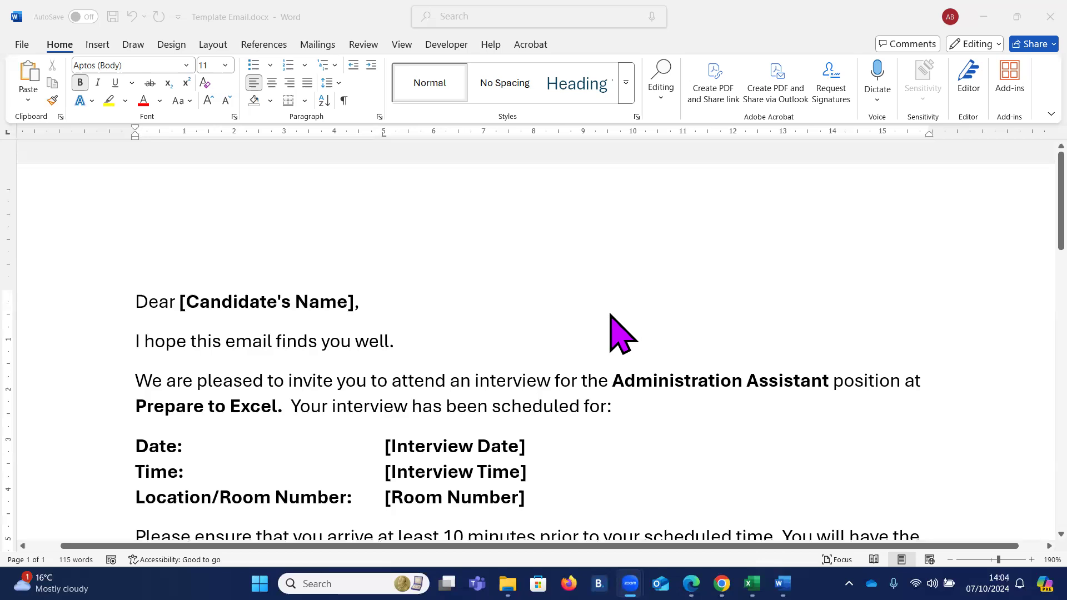
# Step: Switch to the Candidate Database workbook in Excel and examine the column headings from First name to Room Number
pyautogui.moveTo(752, 584)
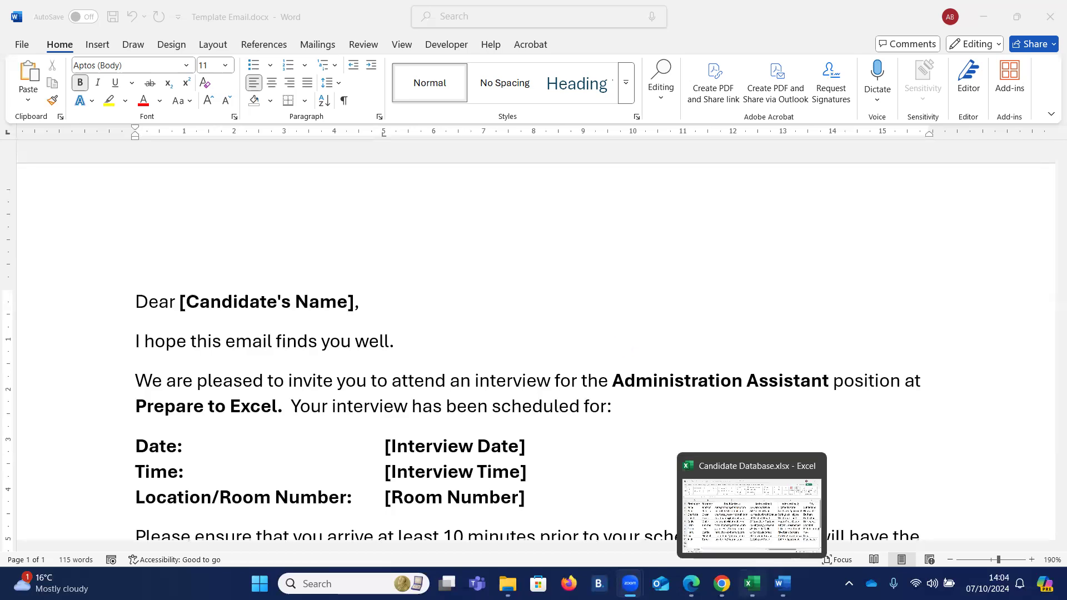
pyautogui.click(751, 514)
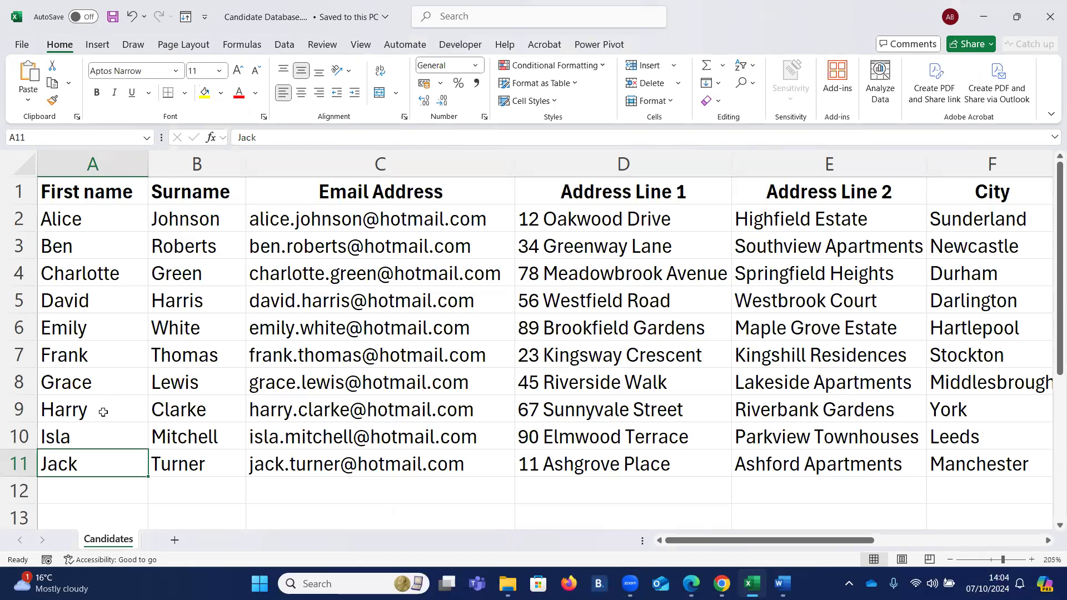
pyautogui.click(87, 186)
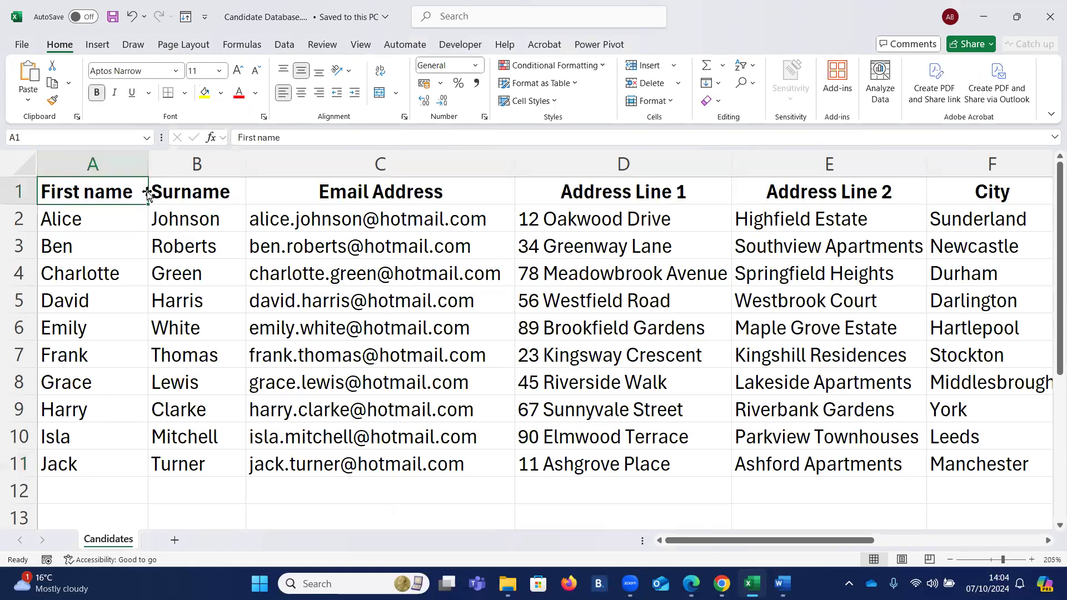
pyautogui.click(210, 191)
pyautogui.click(380, 194)
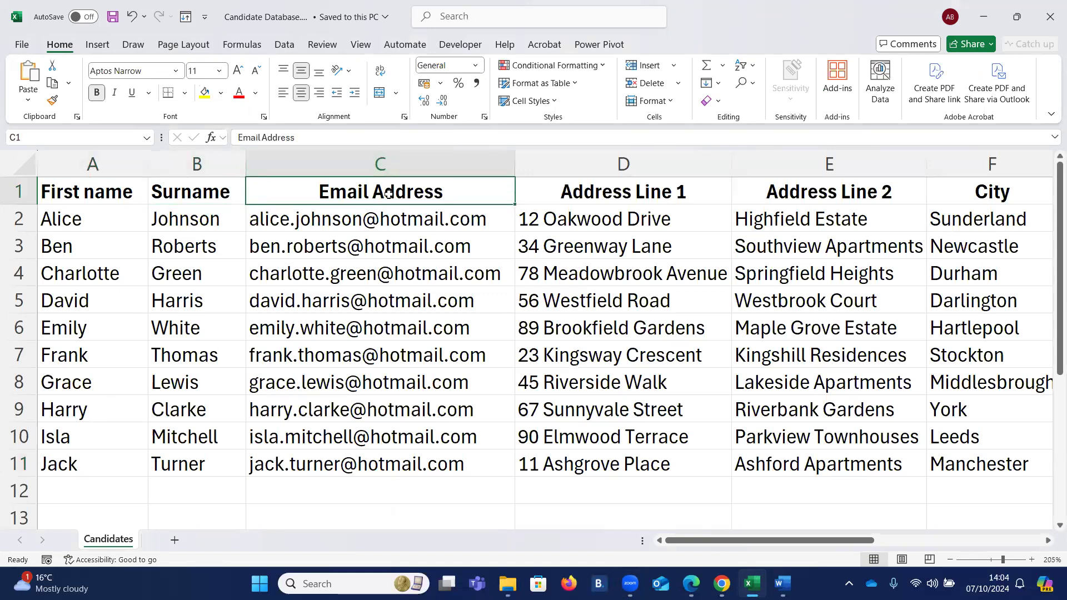
pyautogui.press('Right')
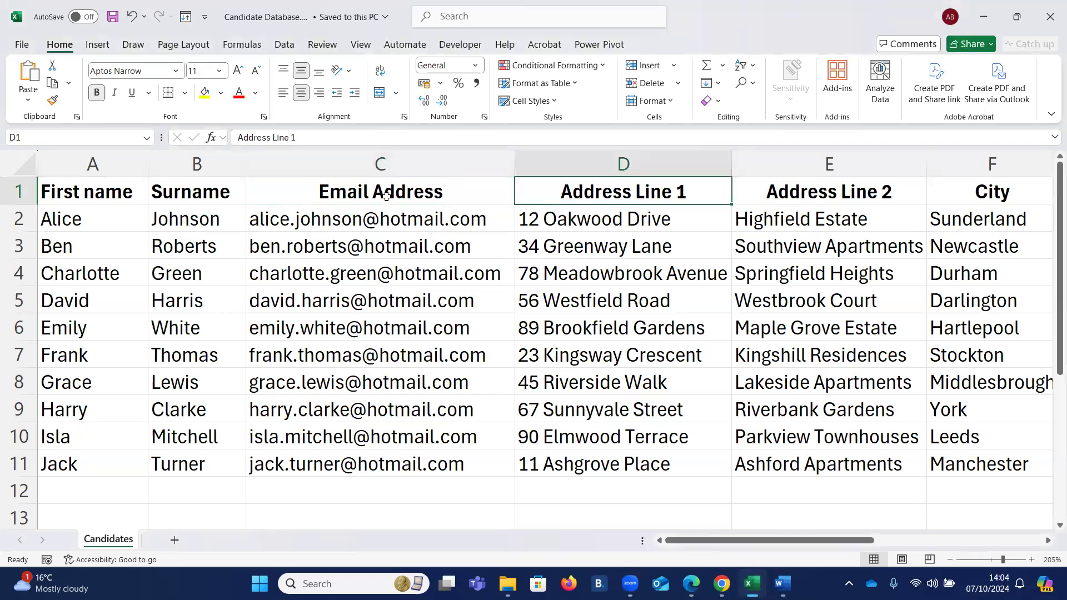
pyautogui.press('Right')
pyautogui.press('Right')
pyautogui.press('Right')
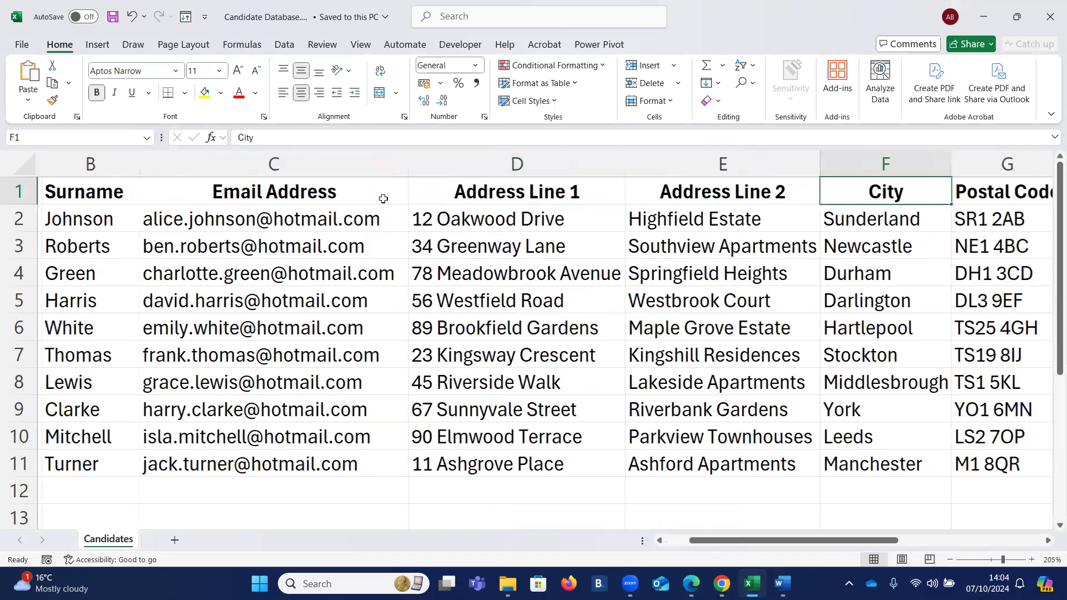
pyautogui.press('Right')
pyautogui.press('Right')
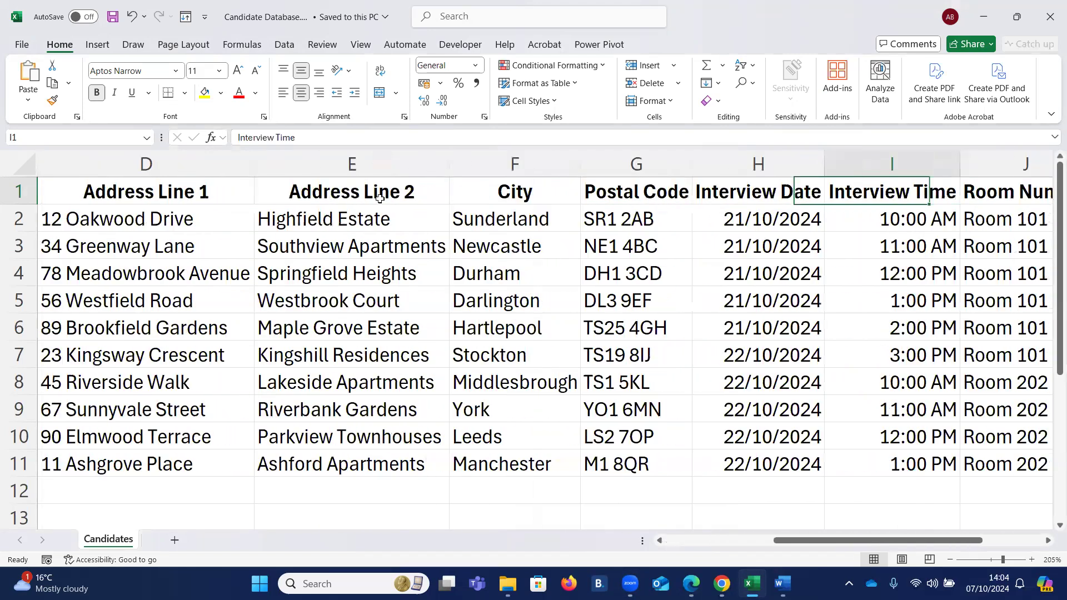
pyautogui.hscroll(1, 380, 200)
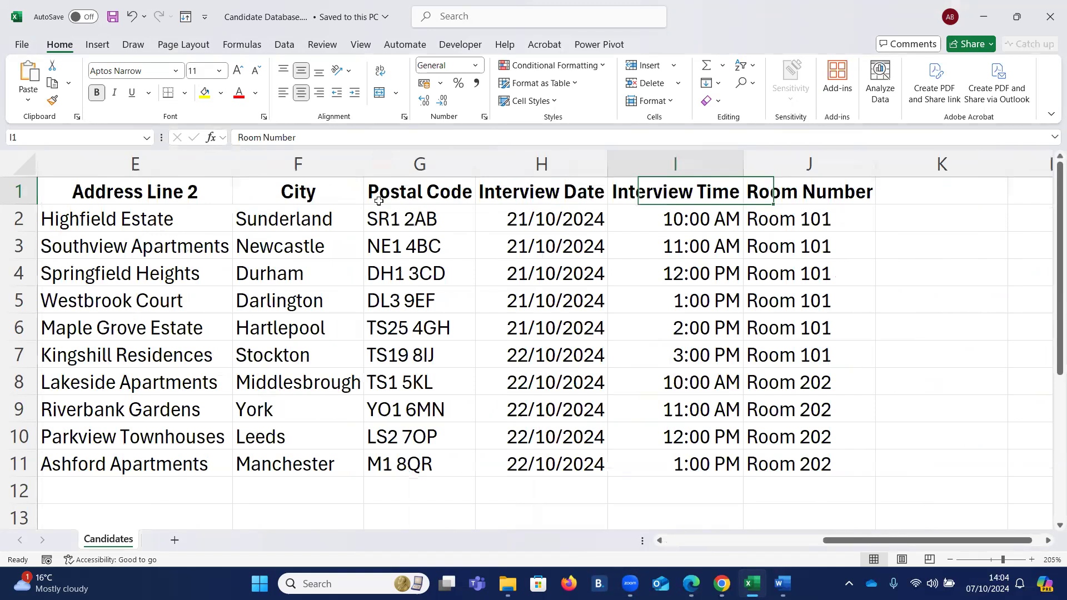
pyautogui.press('Left')
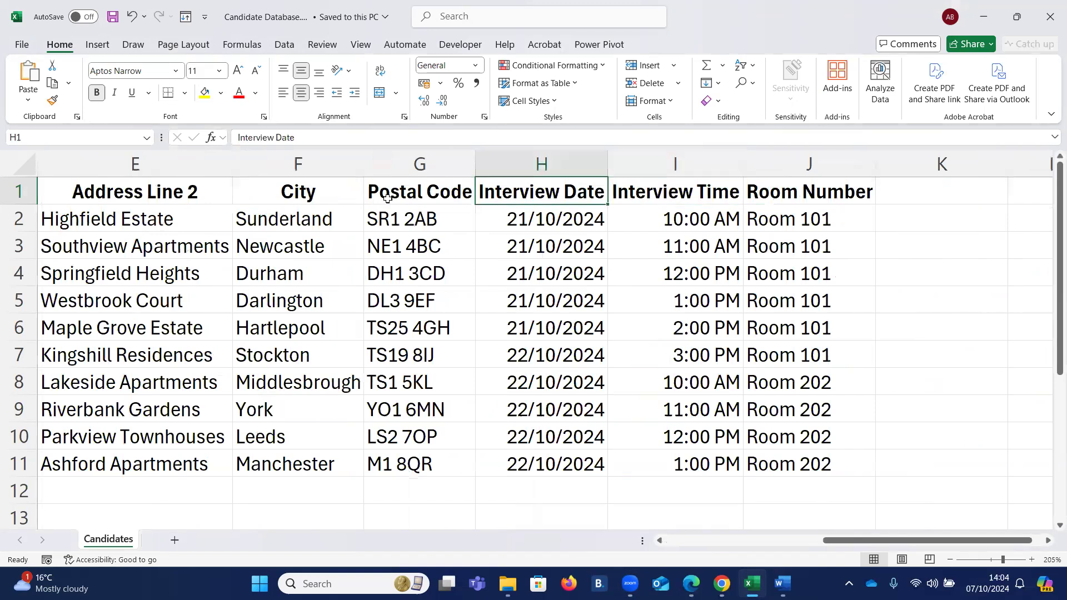
# Step: Inspect the Interview Date entries for the candidates in rows 2 to 8
pyautogui.click(531, 219)
pyautogui.click(517, 244)
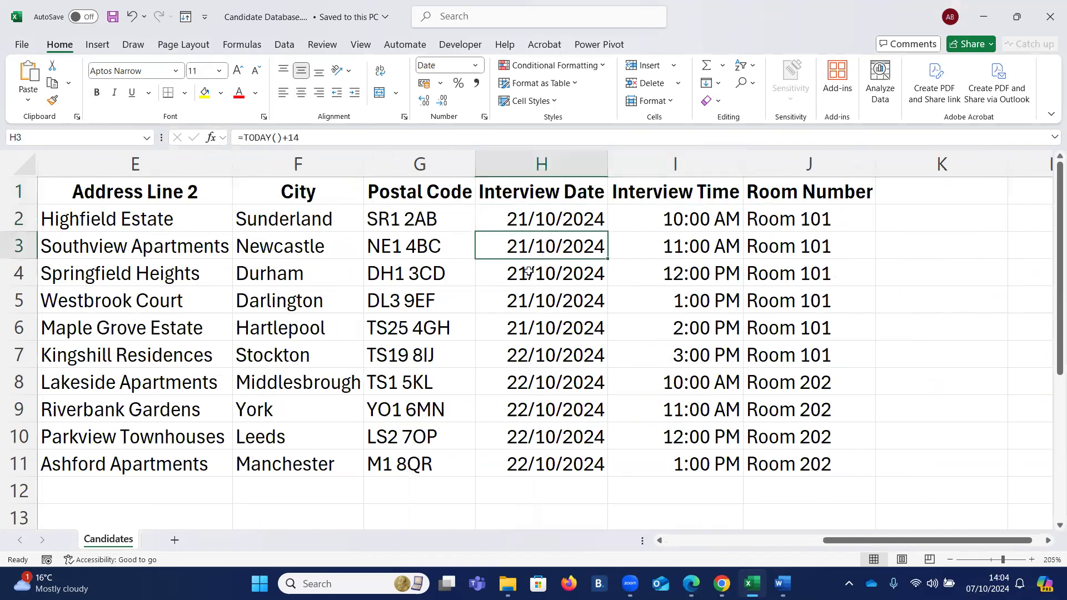
pyautogui.click(503, 272)
pyautogui.click(498, 306)
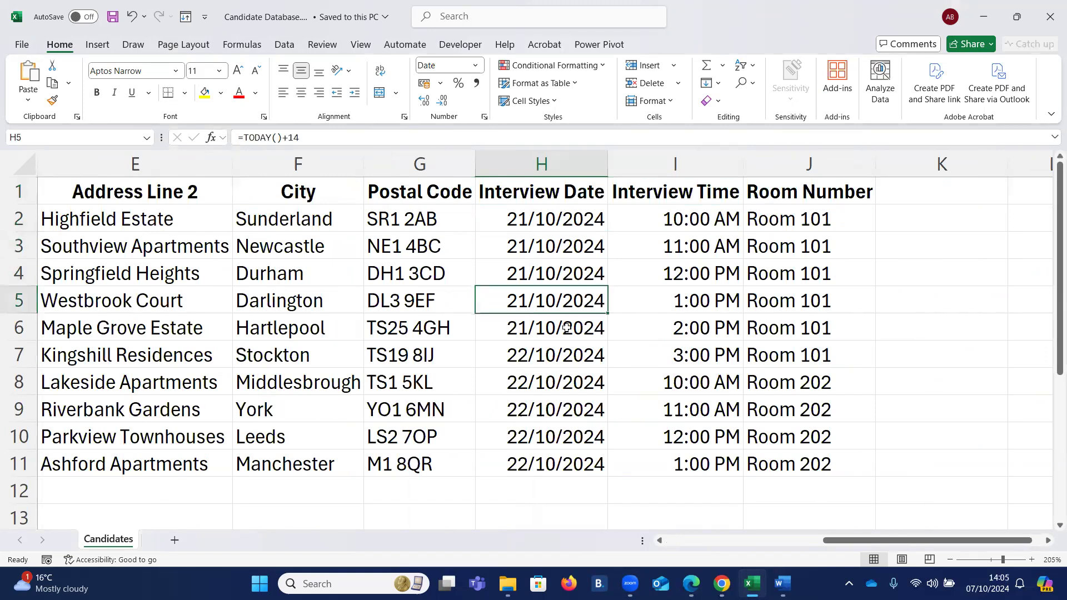
pyautogui.click(502, 328)
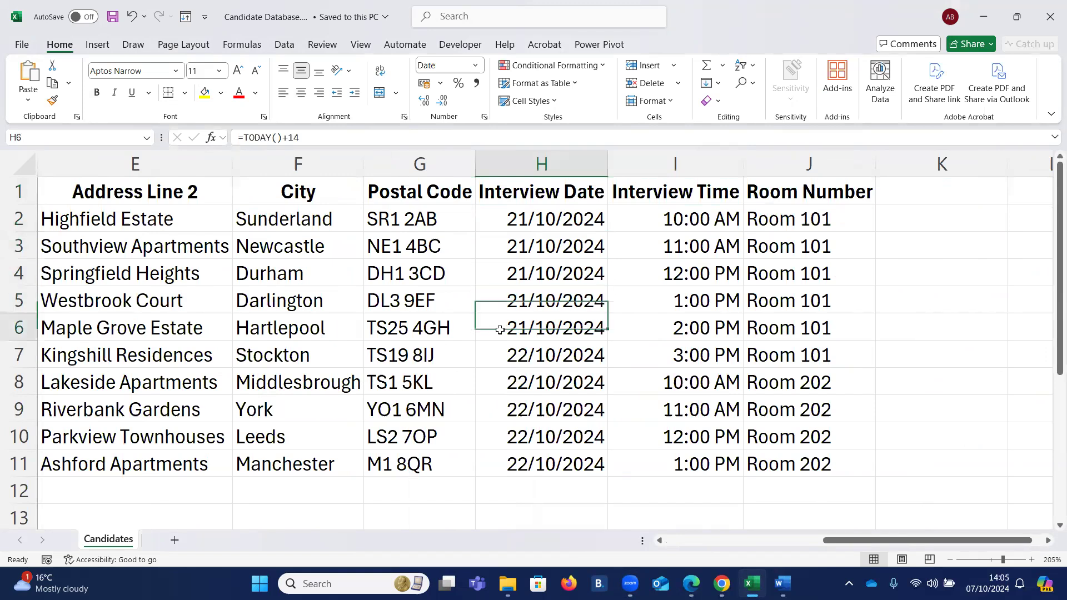
pyautogui.click(502, 362)
pyautogui.click(511, 389)
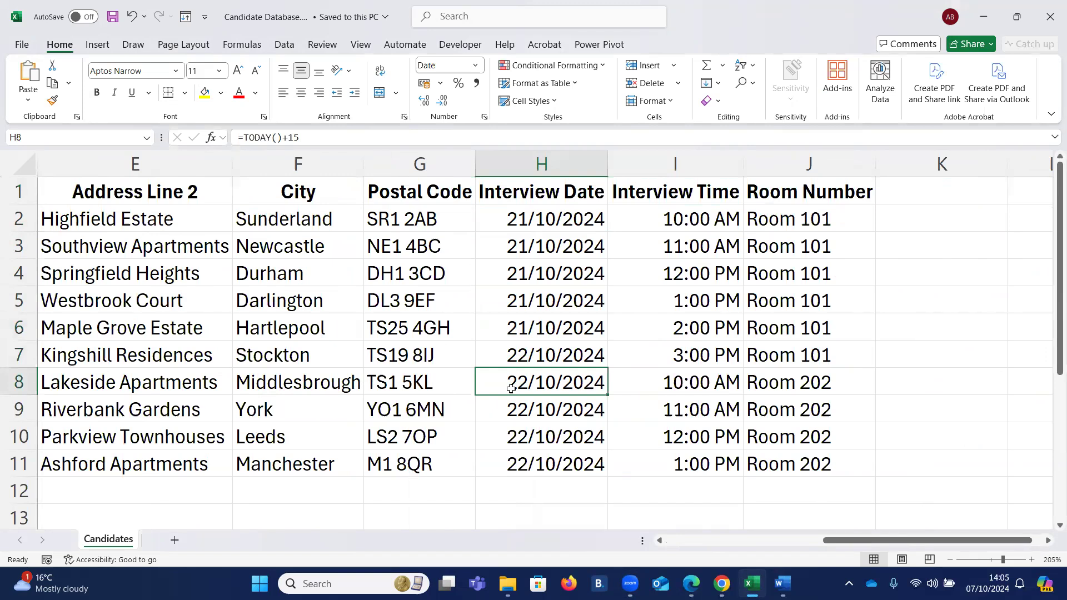
# Step: Inspect the first few Interview Time and Room Number entries in the candidate list
pyautogui.click(643, 222)
pyautogui.click(641, 245)
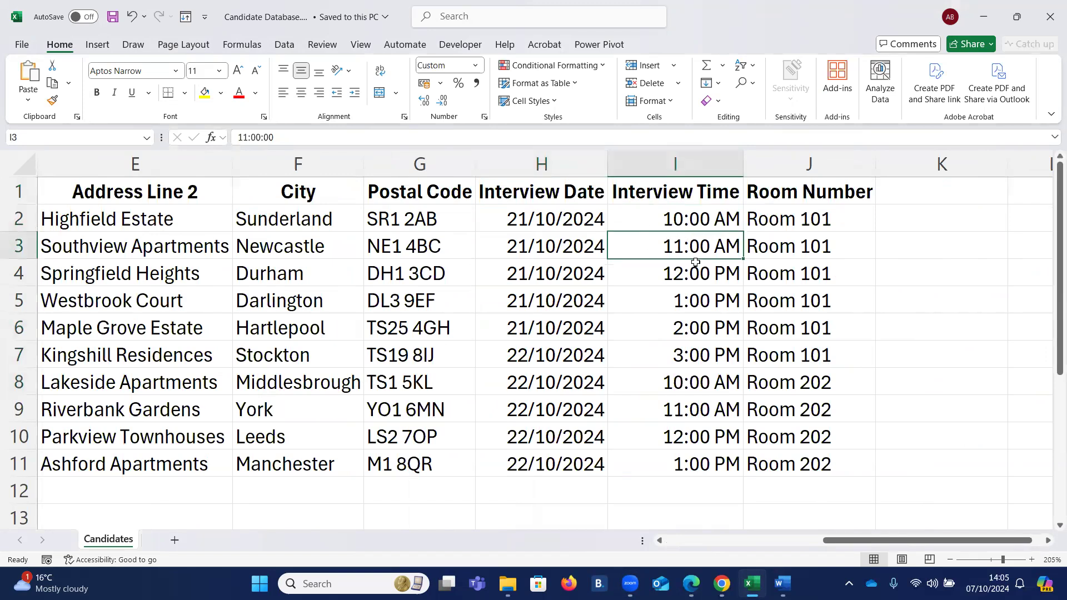
pyautogui.click(645, 271)
pyautogui.click(645, 299)
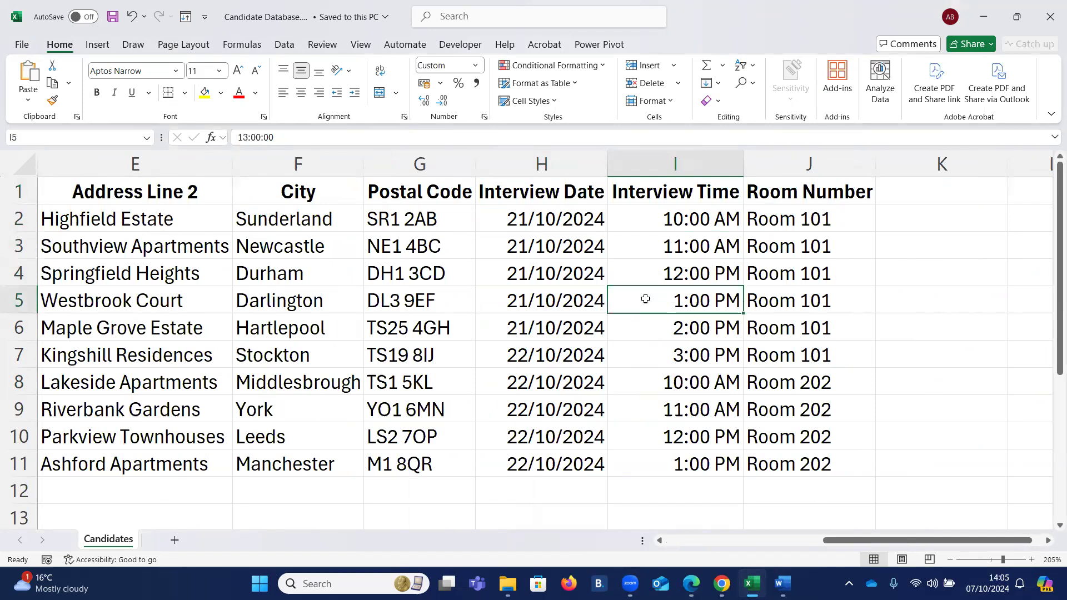
pyautogui.click(818, 220)
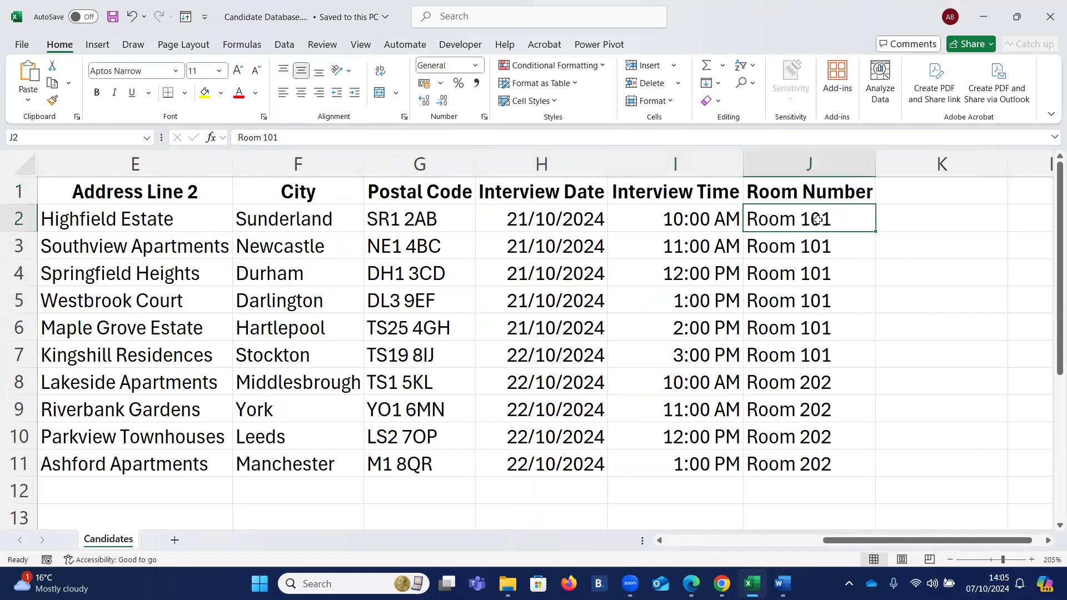
pyautogui.click(795, 247)
pyautogui.click(784, 275)
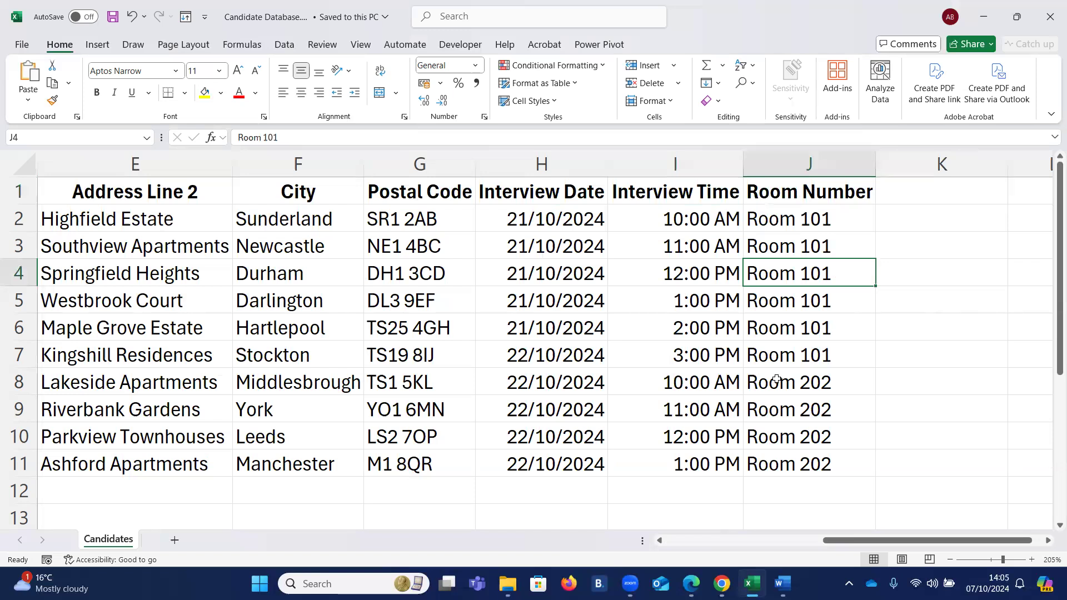
# Step: Review individual candidate records in rows 2 to 6, checking the surname, email address and first address line
pyautogui.click(327, 261)
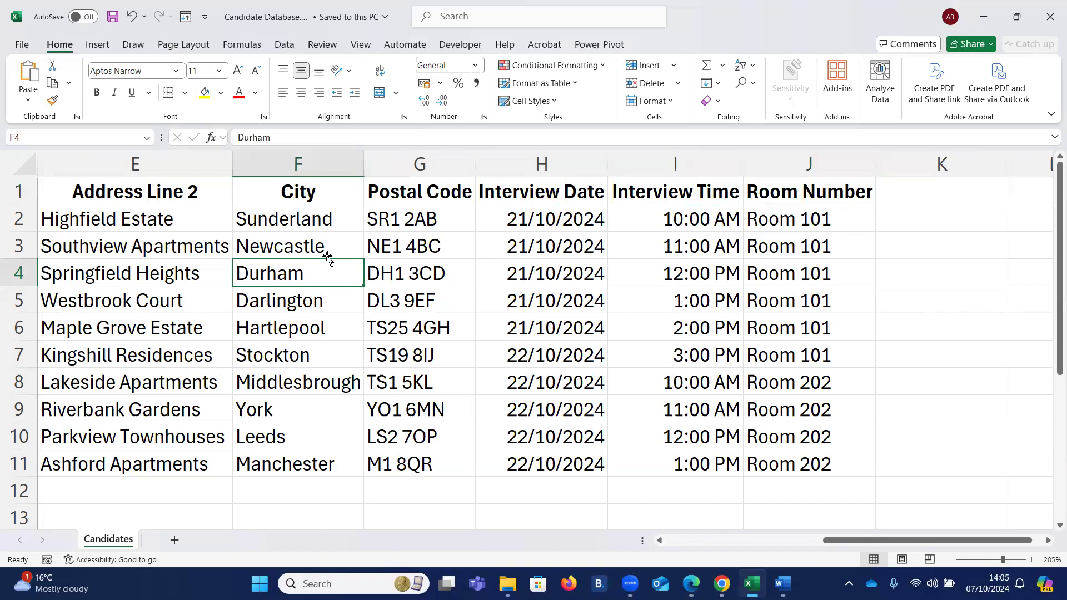
pyautogui.press('Left')
pyautogui.press('Left')
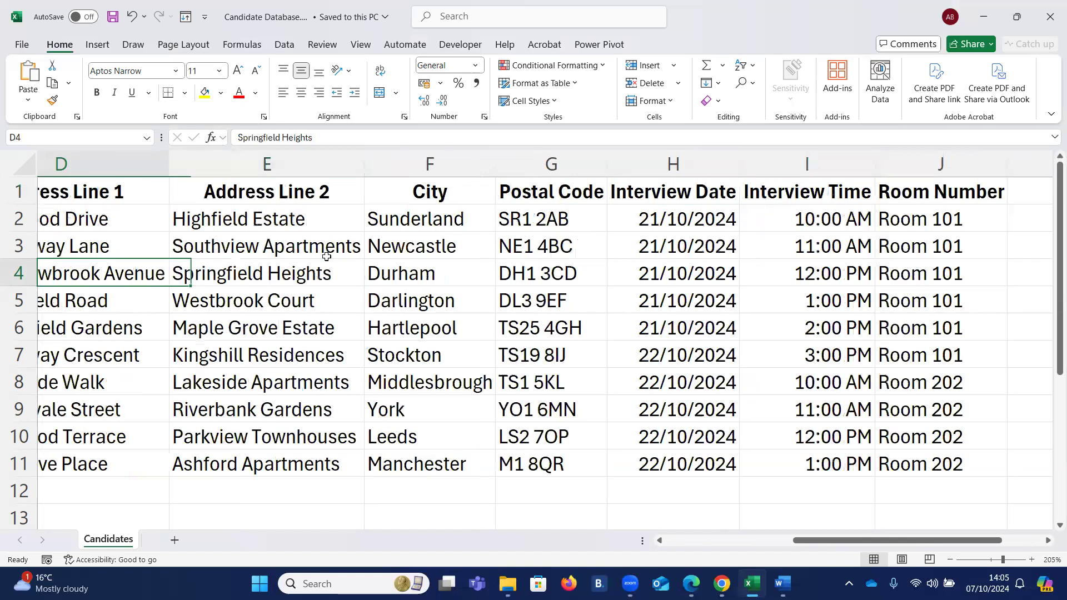
pyautogui.press('Left')
pyautogui.press('Left')
pyautogui.press('Left')
pyautogui.press('Up')
pyautogui.press('Up')
pyautogui.press('Down')
pyautogui.press('Up')
pyautogui.press('Right')
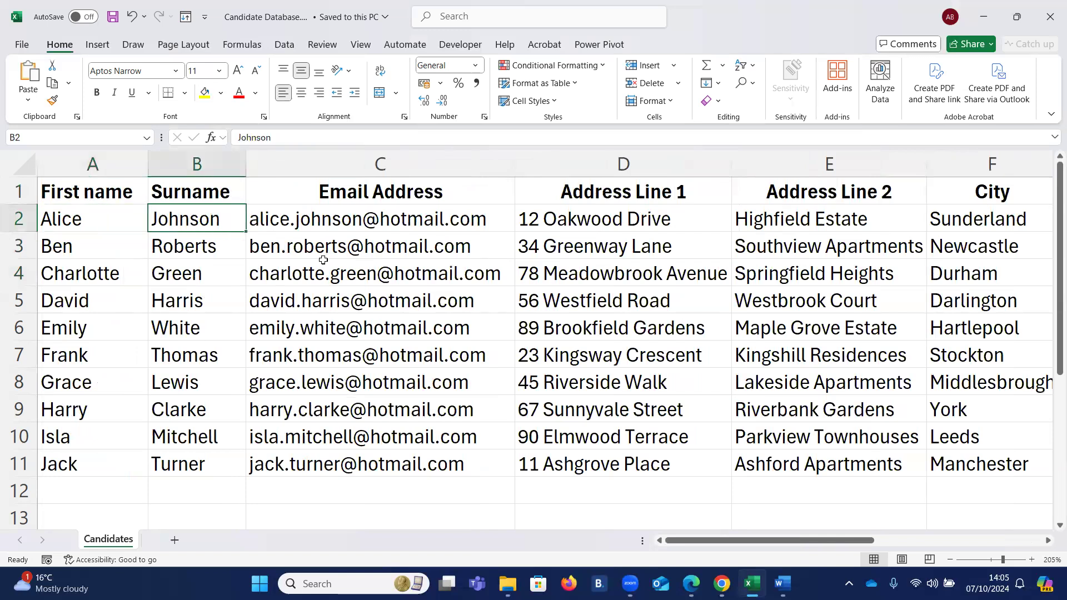
pyautogui.press('Right')
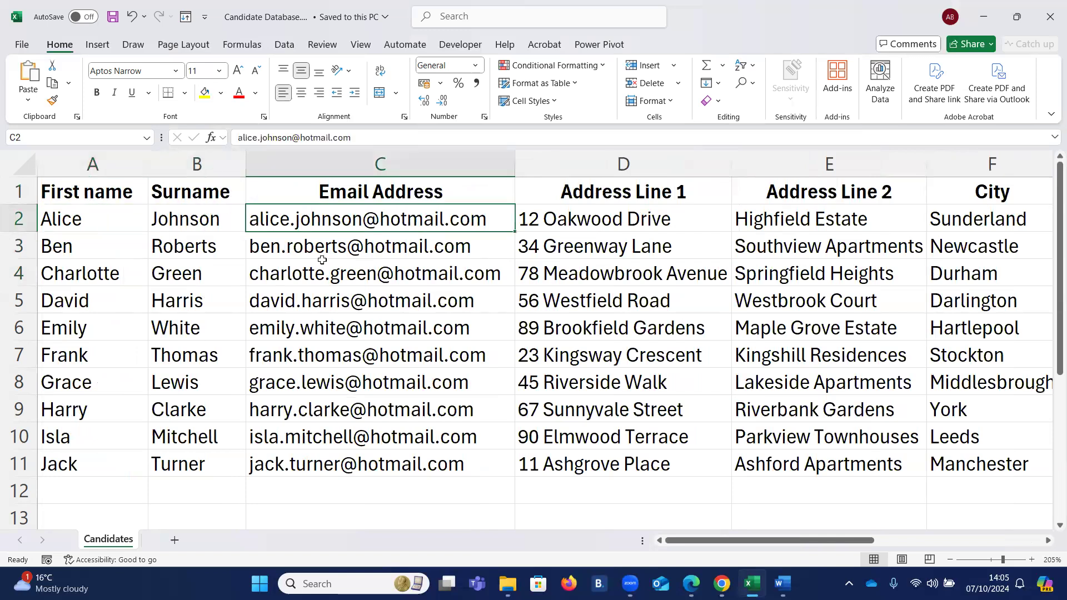
pyautogui.press('Left')
pyautogui.press('Down')
pyautogui.press('Right')
pyautogui.press('Right')
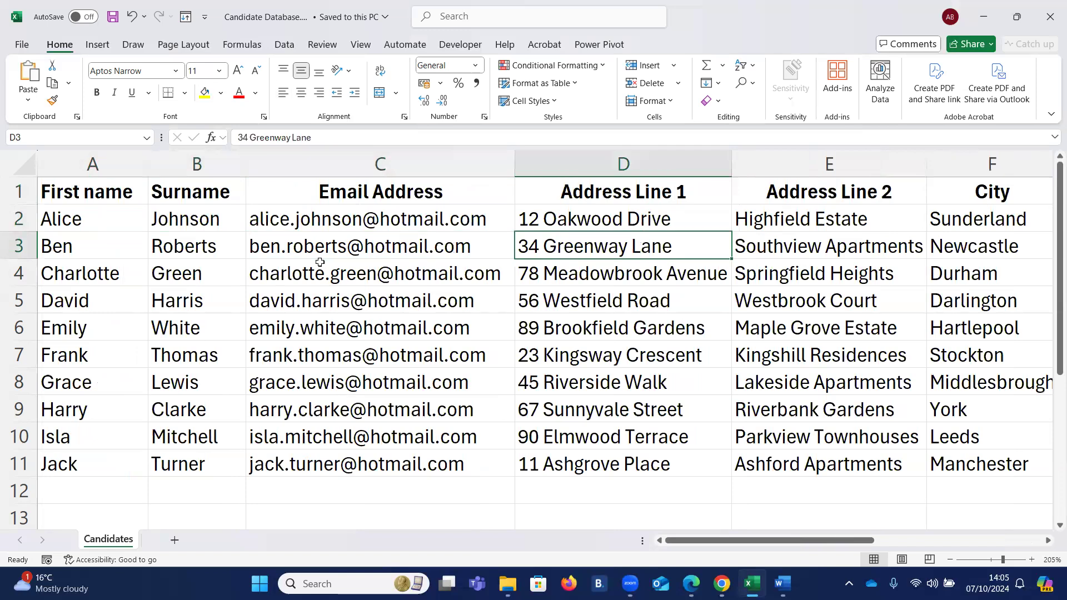
pyautogui.press('Left')
pyautogui.press('Left')
pyautogui.press('Down')
pyautogui.press('Down')
pyautogui.press('Down')
pyautogui.press('Right')
pyautogui.press('Right')
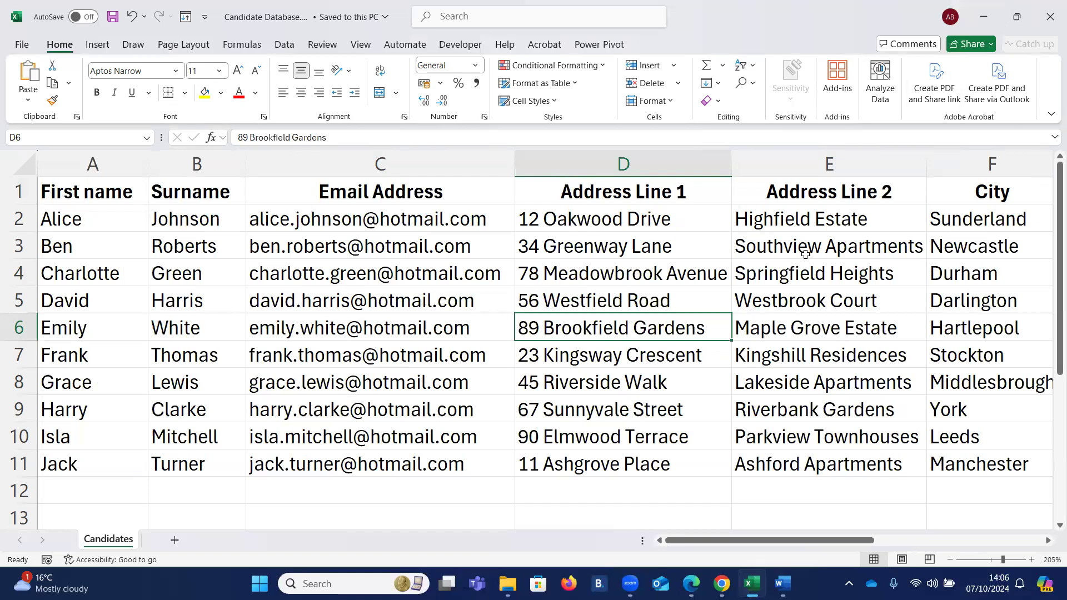
# Step: Close the Candidate Database workbook and review the name, date, time and room placeholders in the Word email template
pyautogui.click(1050, 17)
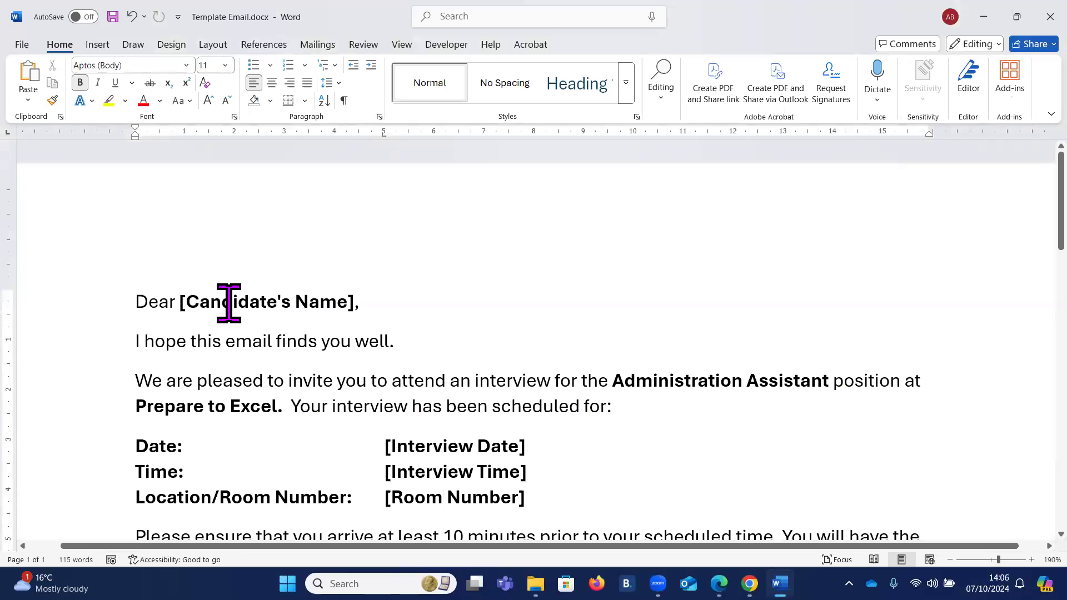
pyautogui.click(321, 300)
pyautogui.scroll(-2, 346, 300)
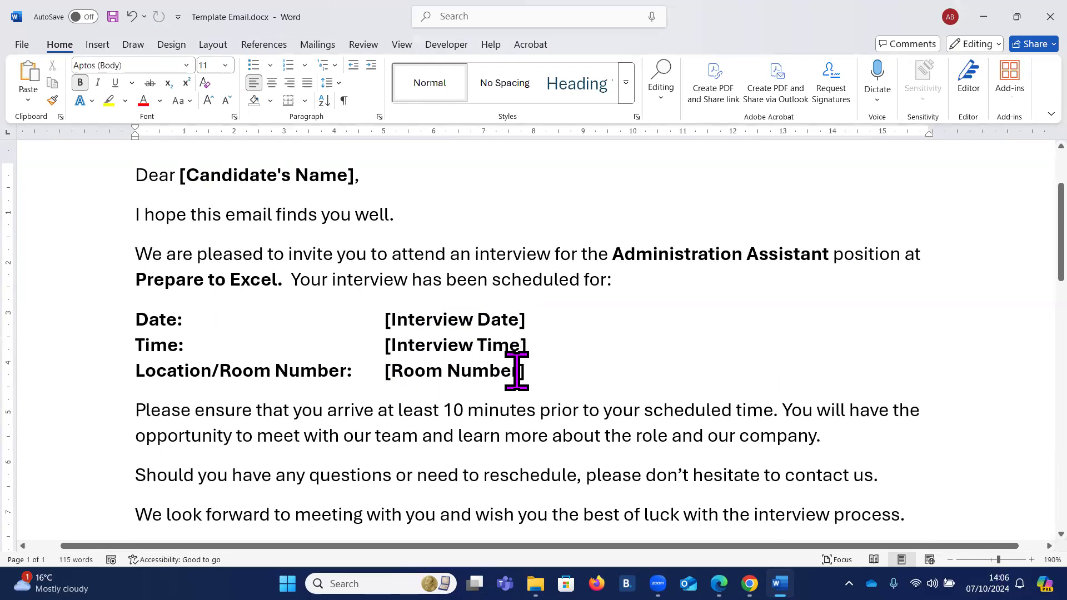
pyautogui.scroll(-1, 517, 370)
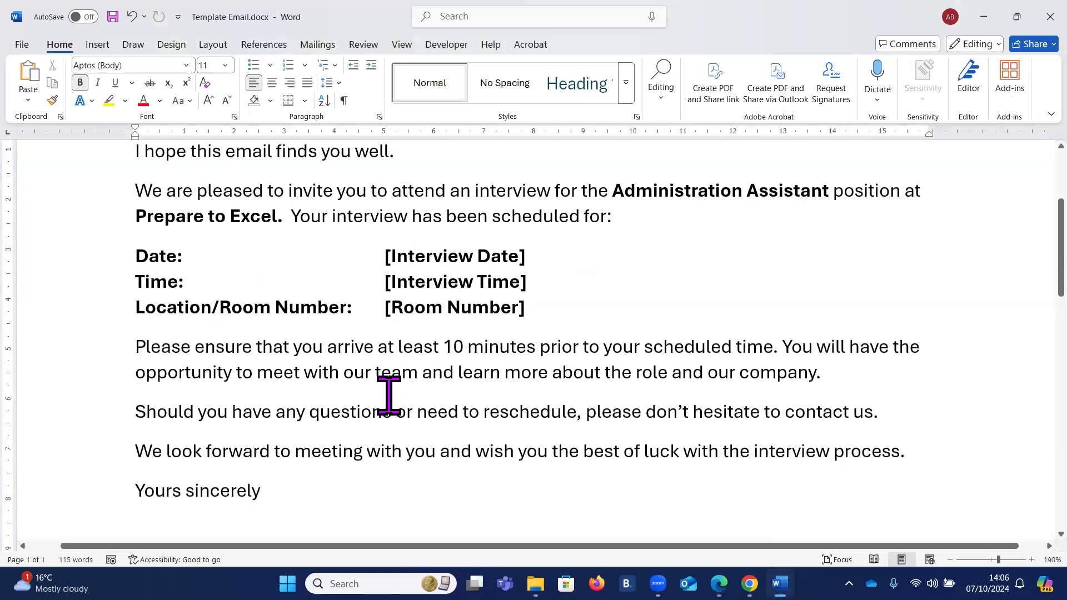
pyautogui.scroll(-2, 389, 397)
pyautogui.scroll(3, 386, 400)
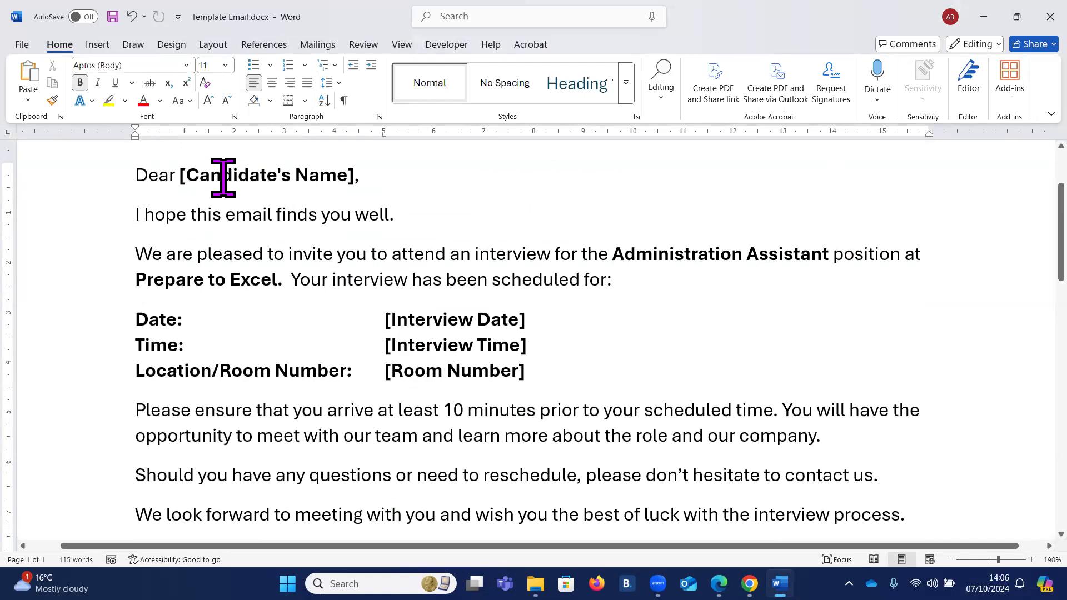
pyautogui.scroll(1, 425, 287)
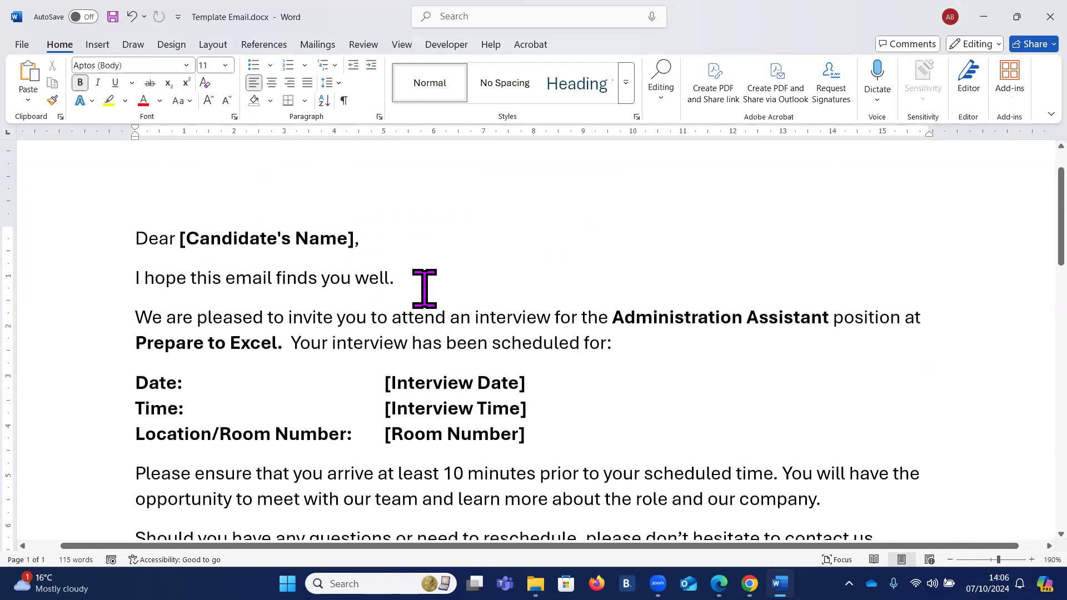
pyautogui.scroll(1, 424, 287)
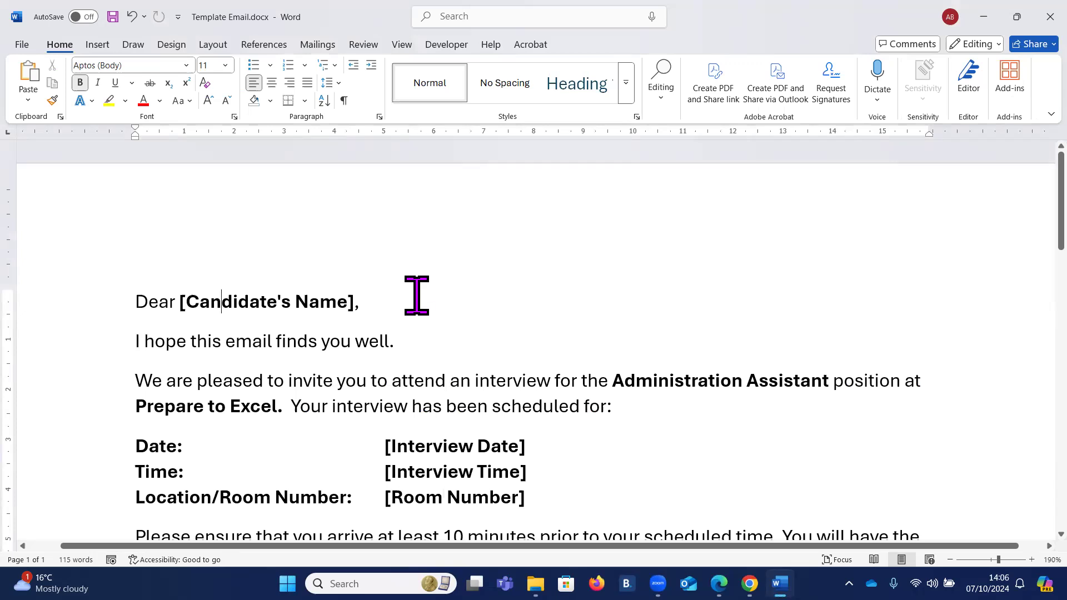
# Step: Start a mail merge for the template document with E-mail Messages as the document type
pyautogui.click(318, 47)
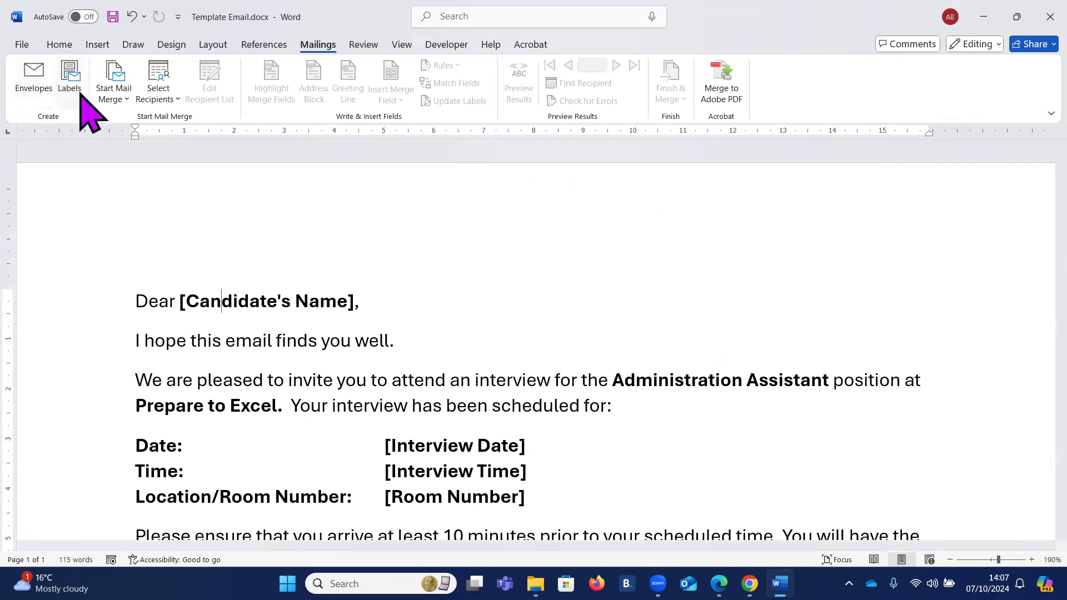
pyautogui.click(124, 99)
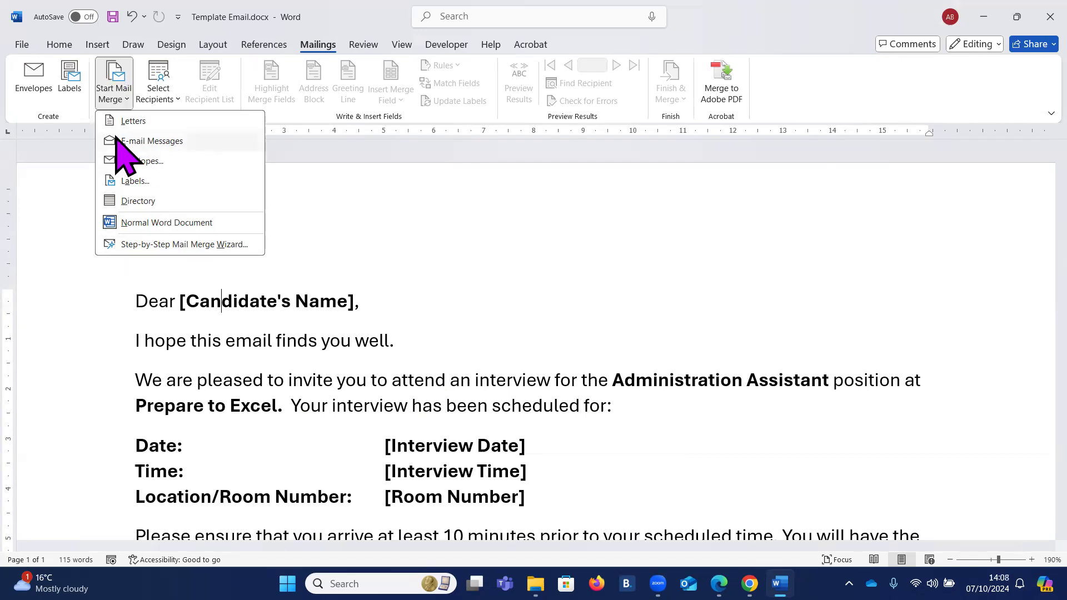
pyautogui.click(153, 143)
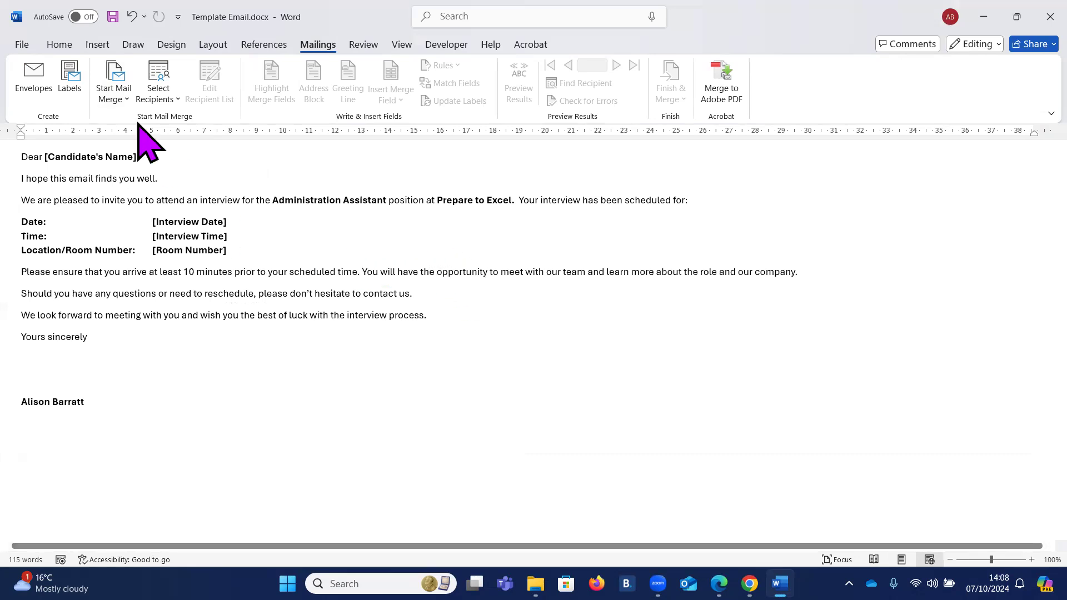
# Step: Change the mail merge document type to Letters
pyautogui.click(111, 91)
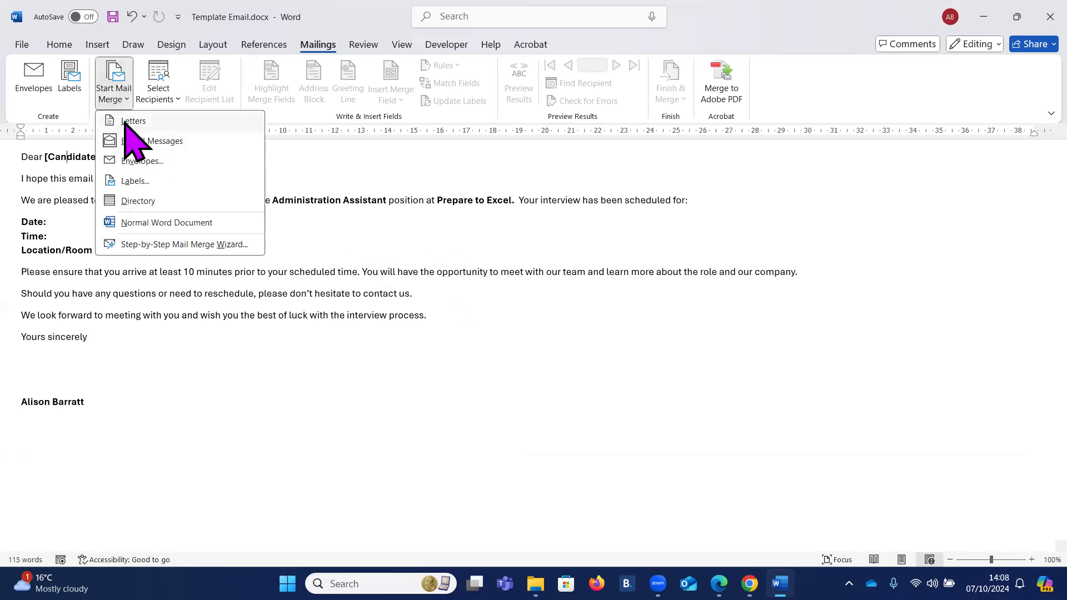
pyautogui.click(136, 121)
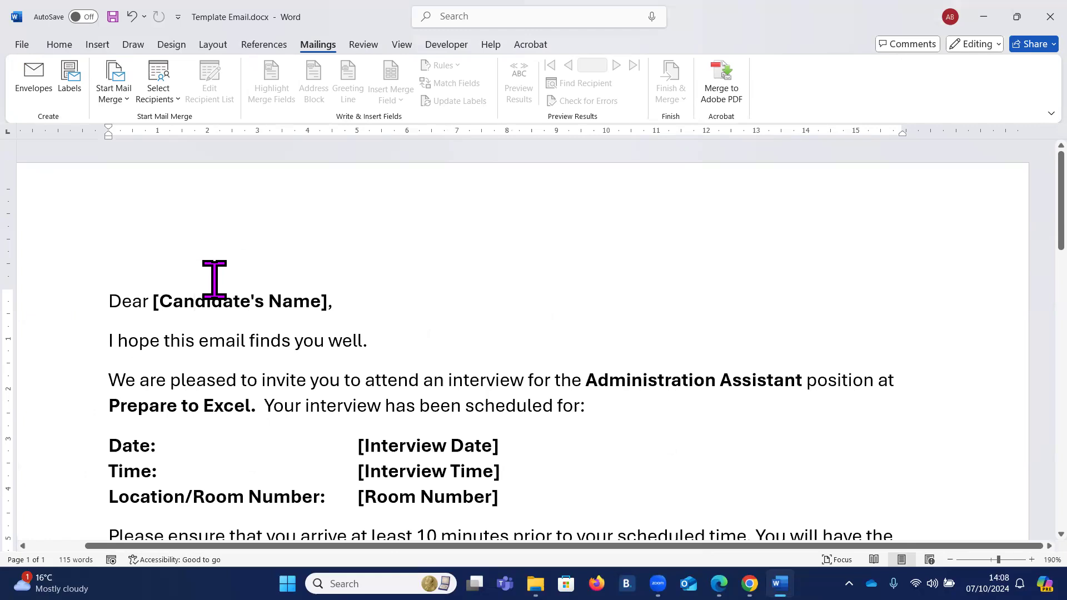
pyautogui.click(114, 94)
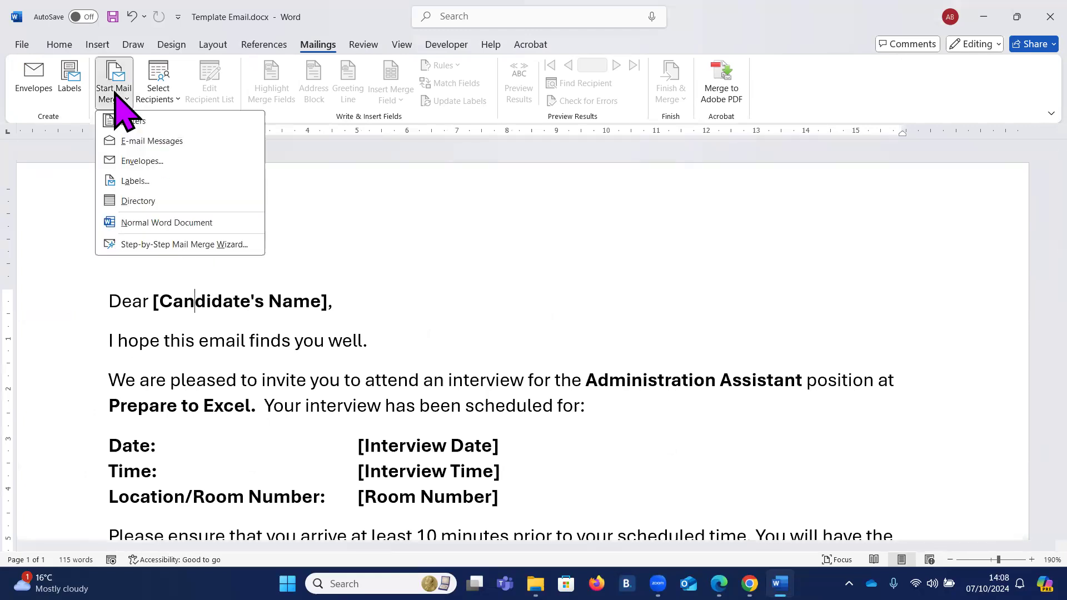
# Step: Attach the Candidates$ table of Candidate Database.xlsx, from A Prepare to Excel > Youtube > Mailmerge in Documents, as the existing recipient list
pyautogui.click(157, 99)
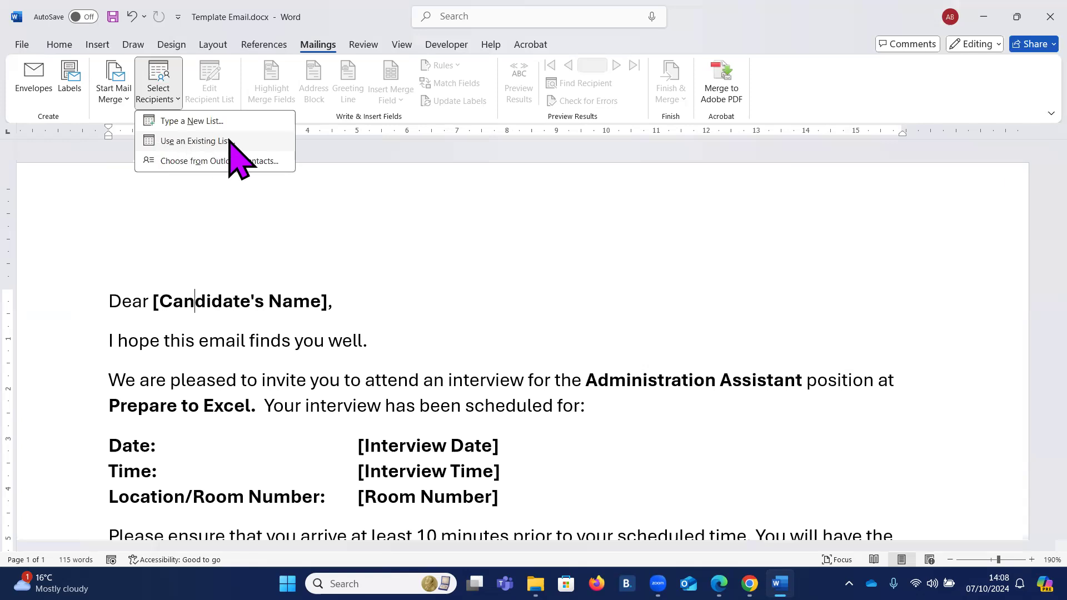
pyautogui.click(191, 141)
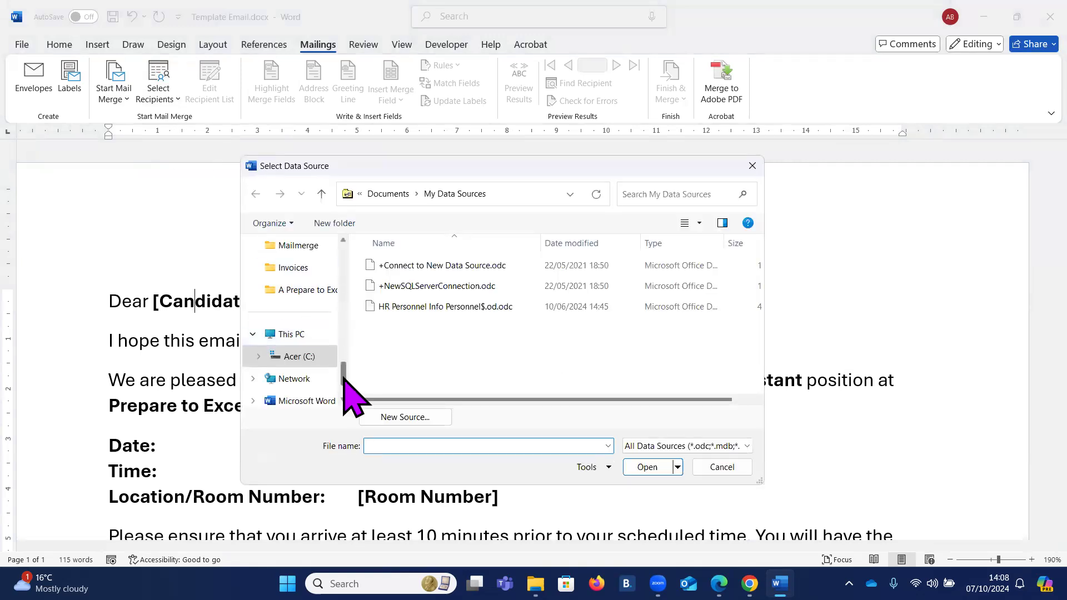
pyautogui.moveTo(345, 376); pyautogui.dragTo(341, 352)
pyautogui.click(301, 290)
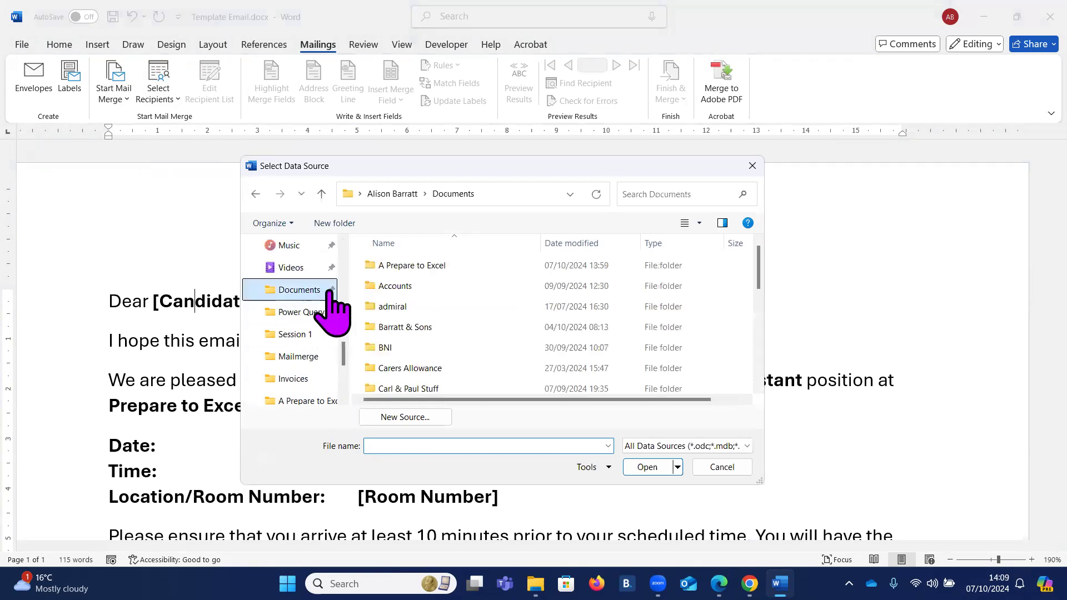
pyautogui.doubleClick(392, 265)
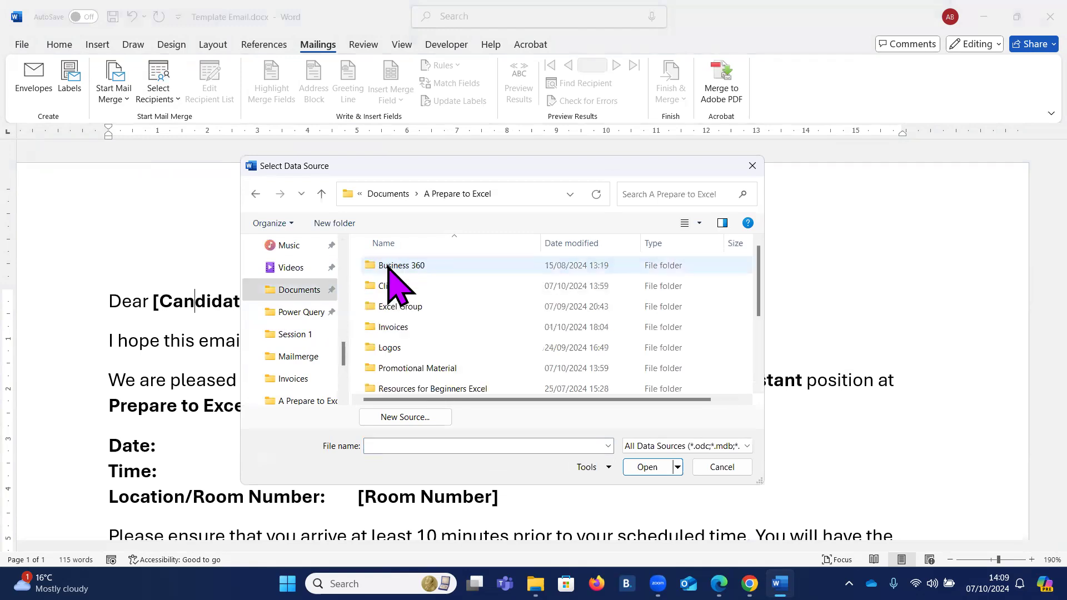
pyautogui.scroll(-2, 452, 333)
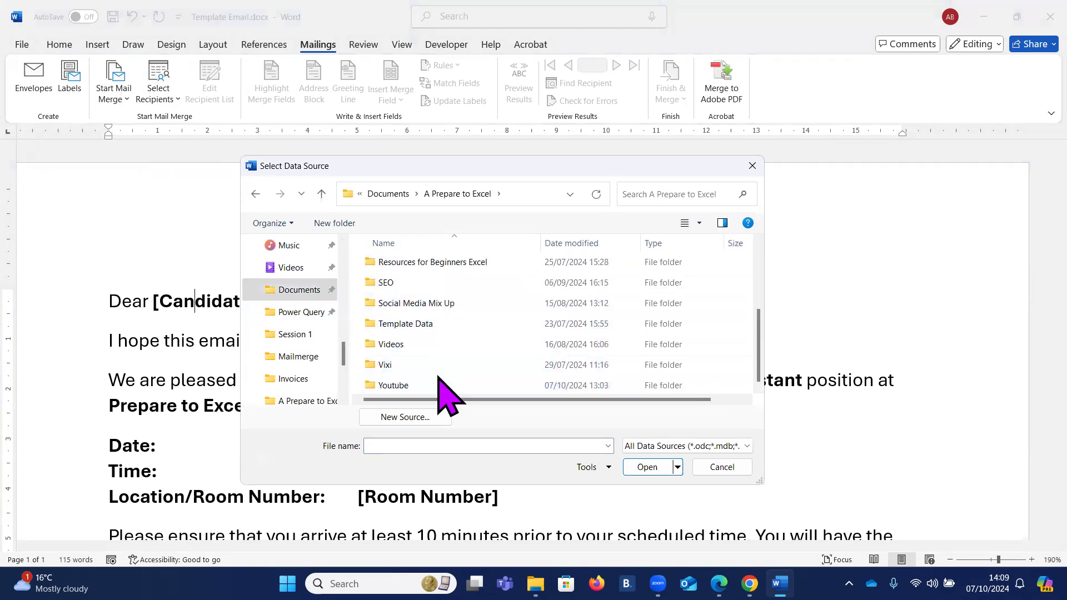
pyautogui.doubleClick(385, 386)
pyautogui.click(379, 266)
pyautogui.doubleClick(379, 267)
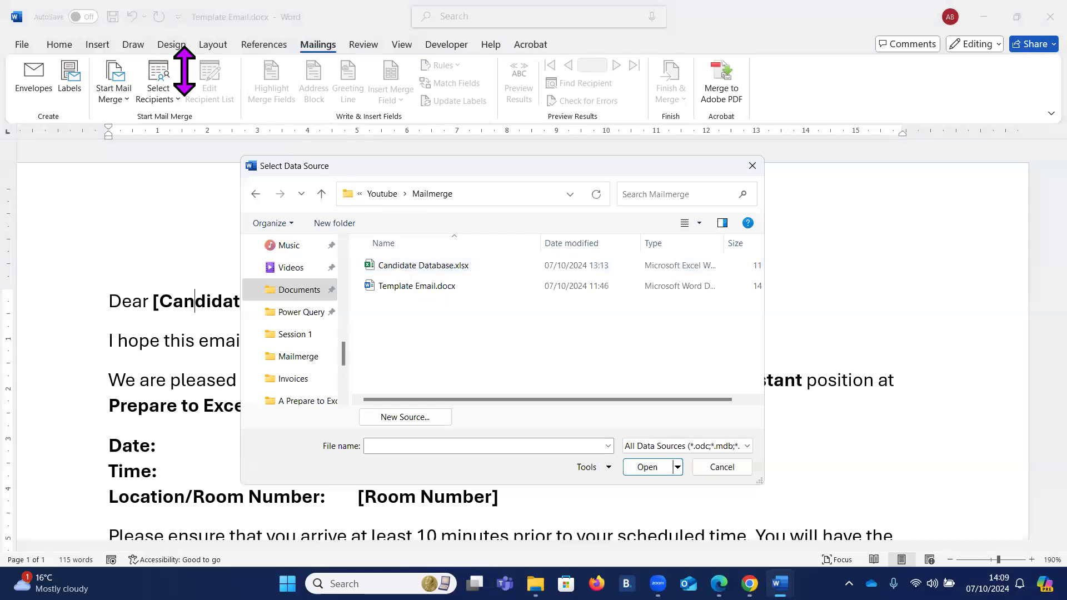
pyautogui.doubleClick(409, 267)
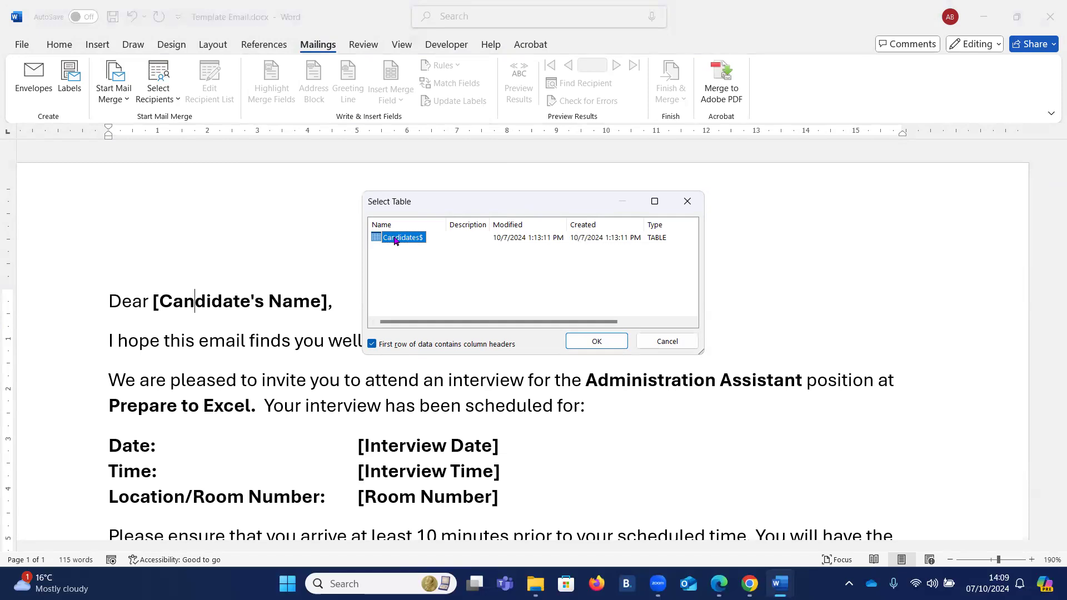
pyautogui.press('Return')
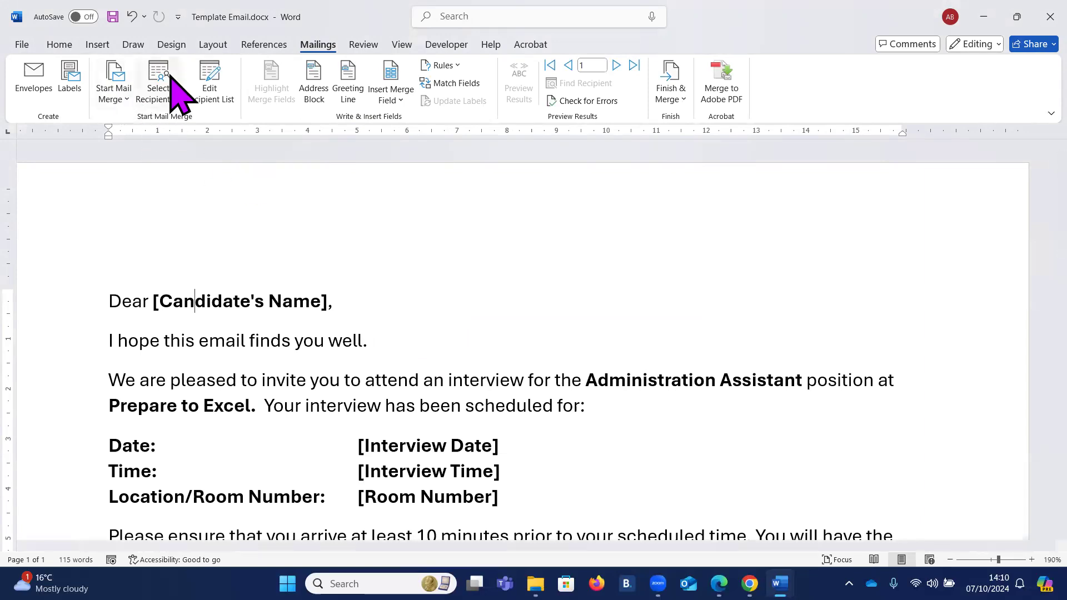
# Step: Open the merge recipient list for editing and look through its candidate rows and columns
pyautogui.click(213, 89)
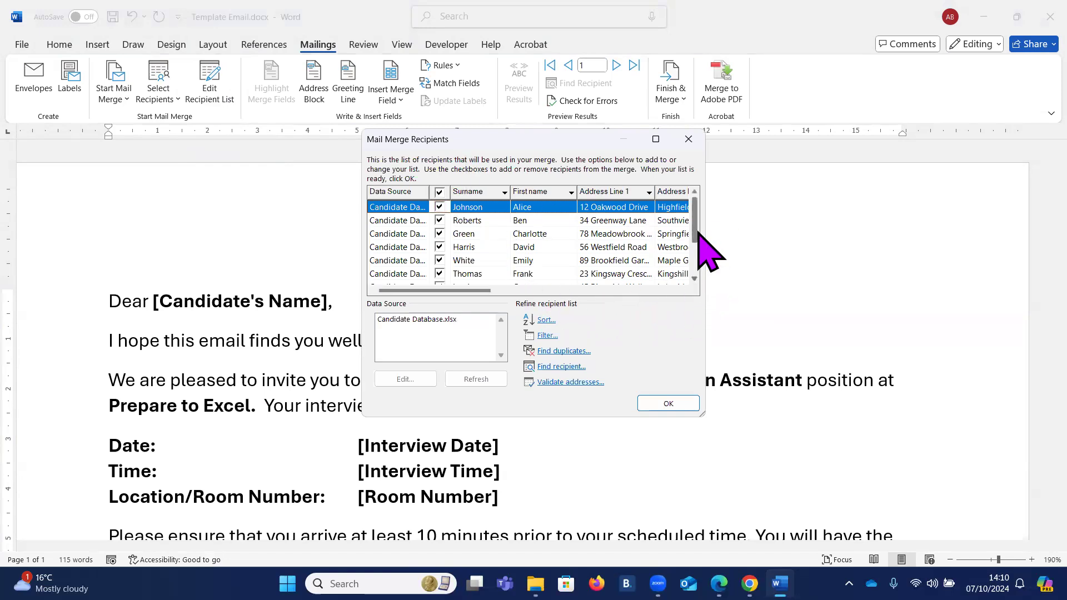
pyautogui.scroll(-2, 700, 239)
pyautogui.hscroll(5, 683, 290)
pyautogui.hscroll(5, 683, 290)
pyautogui.hscroll(5, 682, 290)
pyautogui.hscroll(5, 682, 290)
pyautogui.hscroll(2, 682, 290)
pyautogui.moveTo(652, 290); pyautogui.dragTo(511, 283)
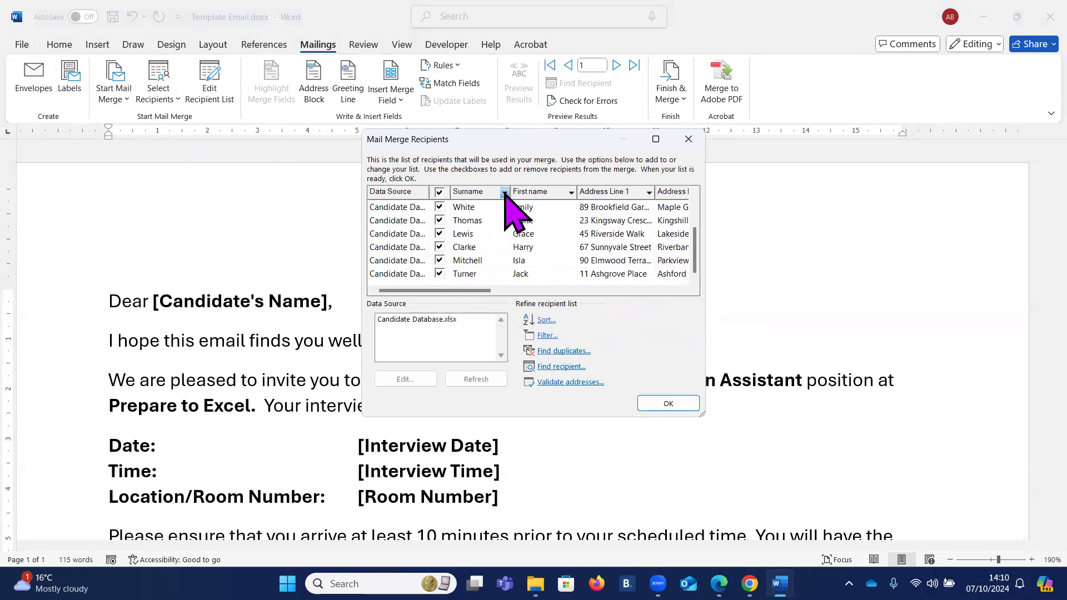
# Step: Sort the merge recipients ascending by Surname and filter them to the Interview Date 10/21/2024
pyautogui.click(504, 193)
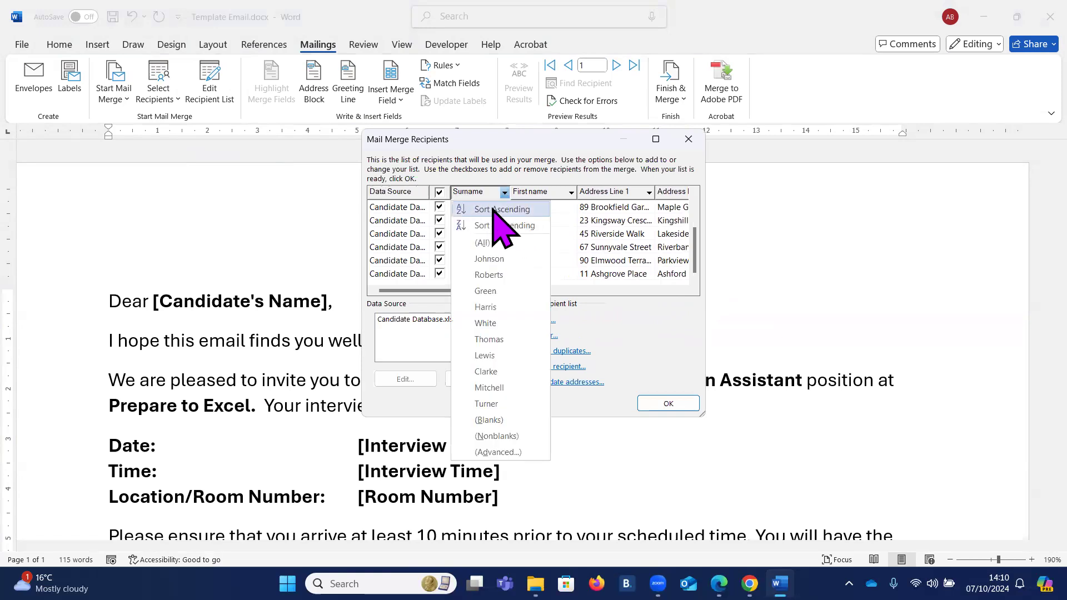
pyautogui.click(502, 210)
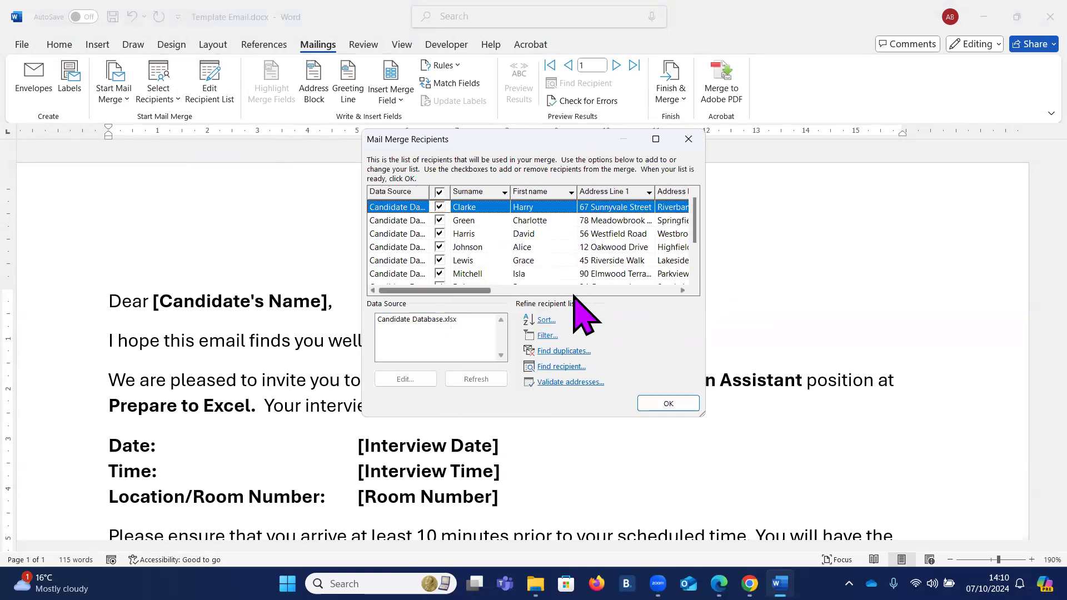
pyautogui.click(683, 290)
pyautogui.click(682, 290)
pyautogui.moveTo(682, 290); pyautogui.dragTo(681, 290)
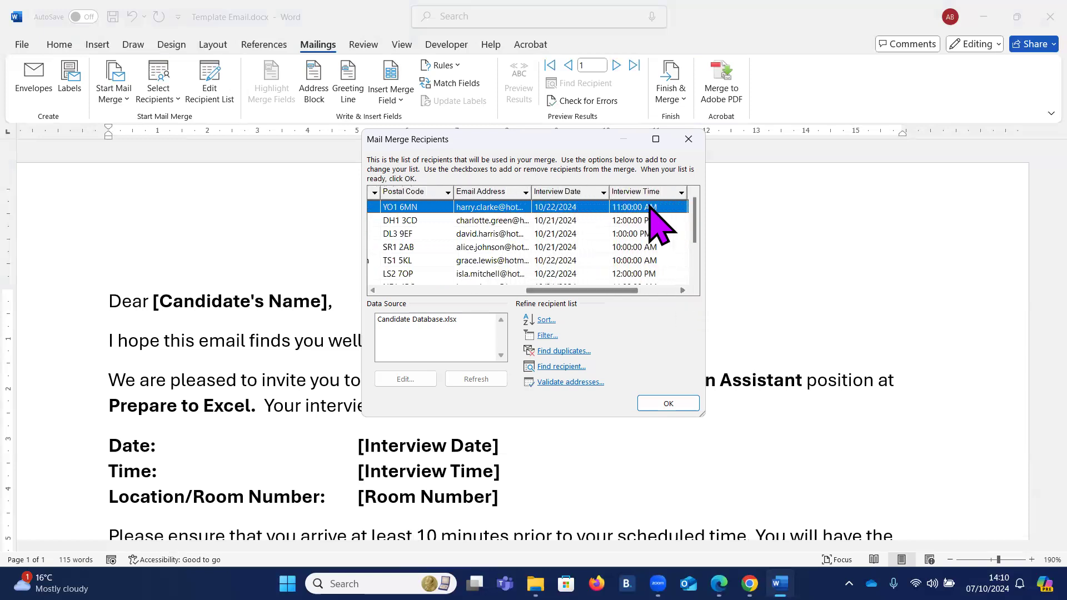
pyautogui.click(604, 192)
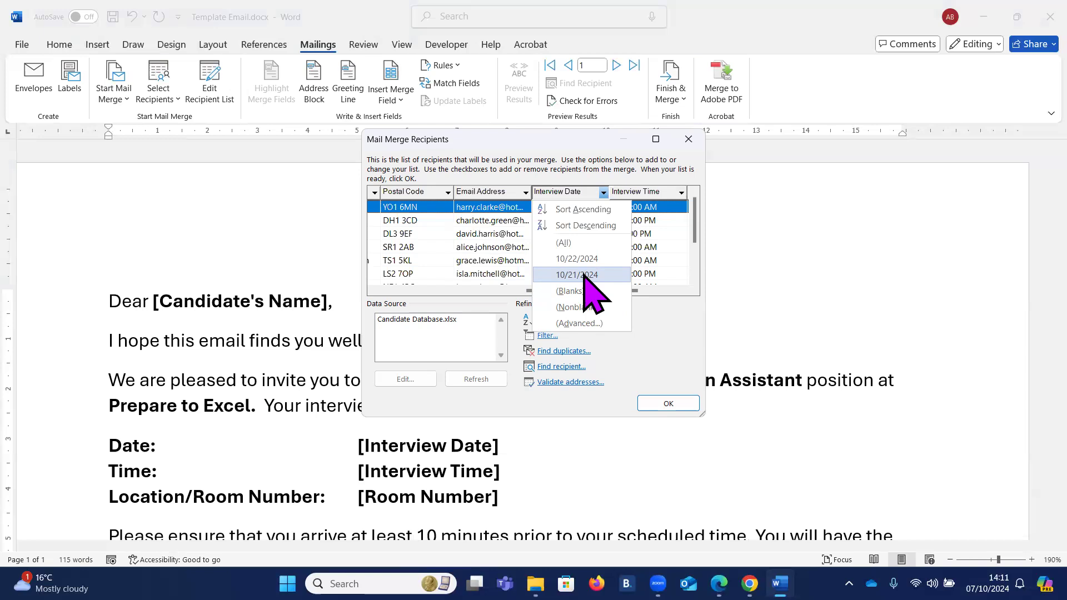
pyautogui.click(584, 275)
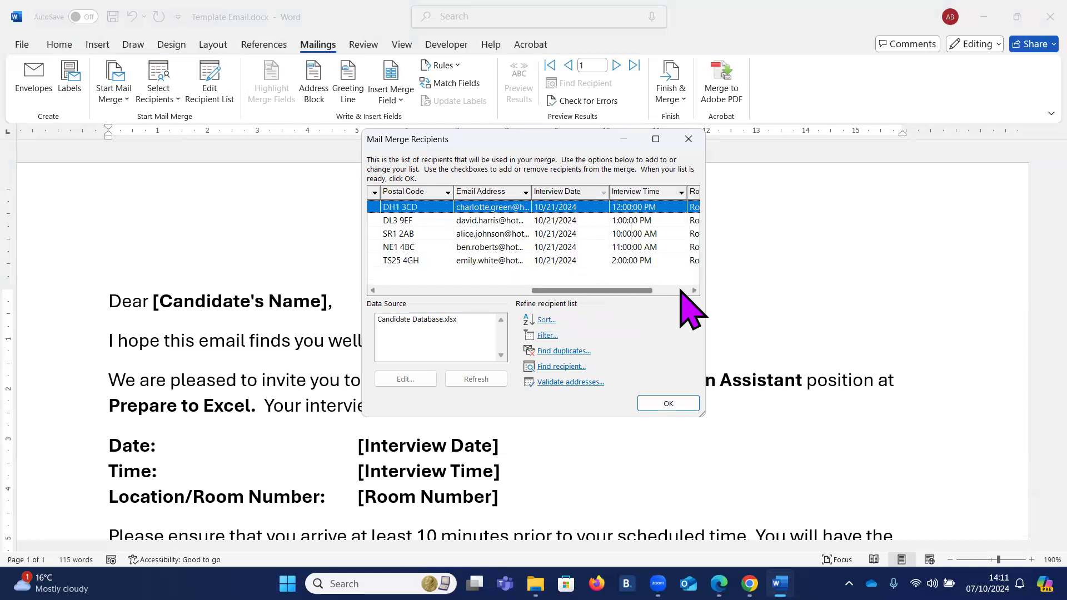
# Step: Check the room numbers and address details of the filtered recipients, and accept the recipient list
pyautogui.click(695, 291)
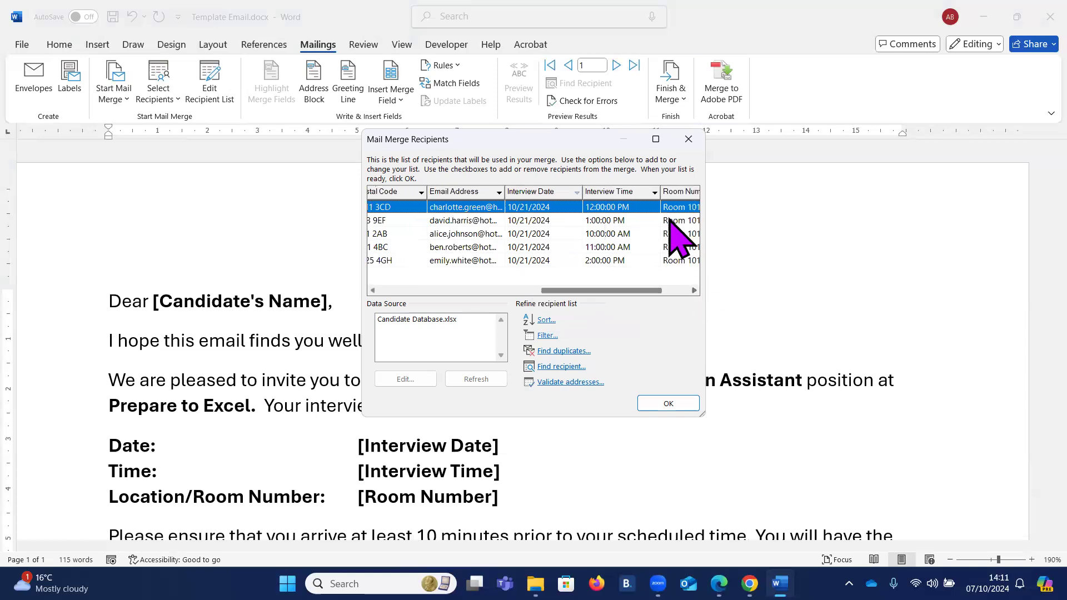
pyautogui.click(694, 291)
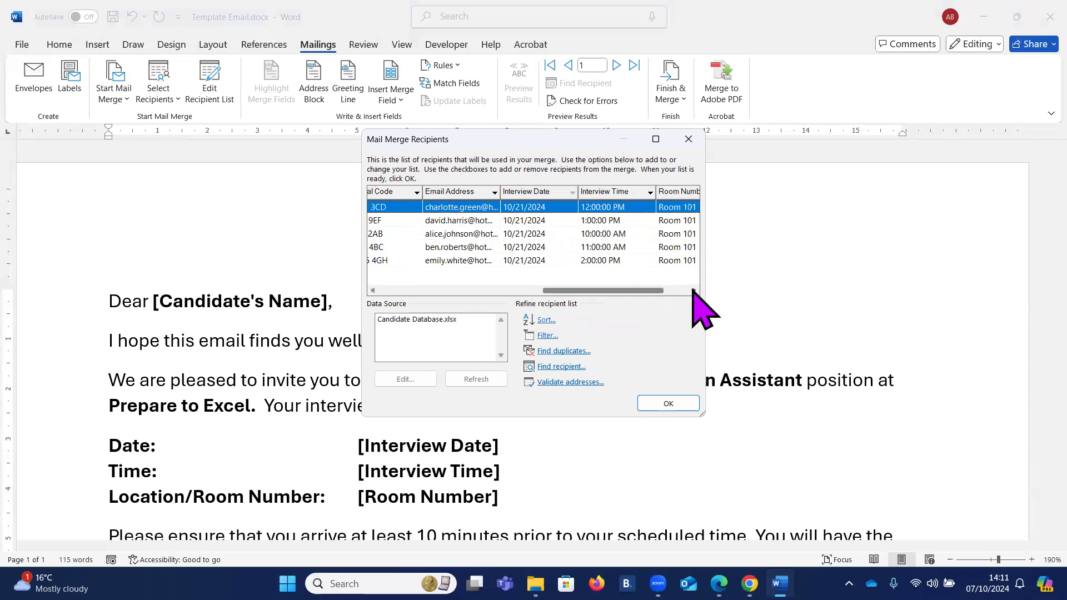
pyautogui.click(694, 291)
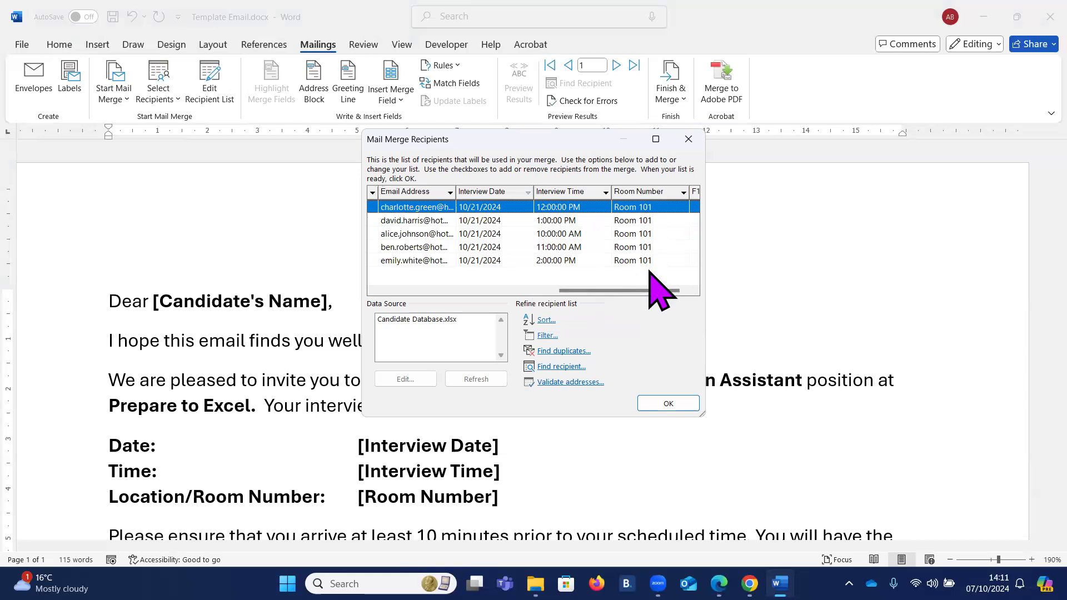
pyautogui.moveTo(632, 290); pyautogui.dragTo(550, 293)
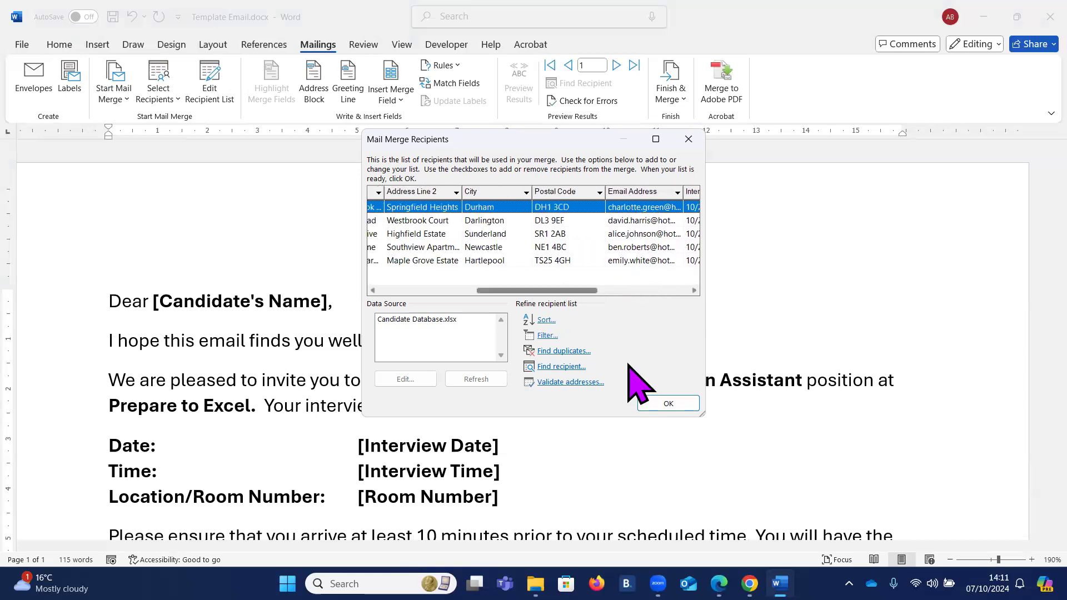
pyautogui.click(678, 404)
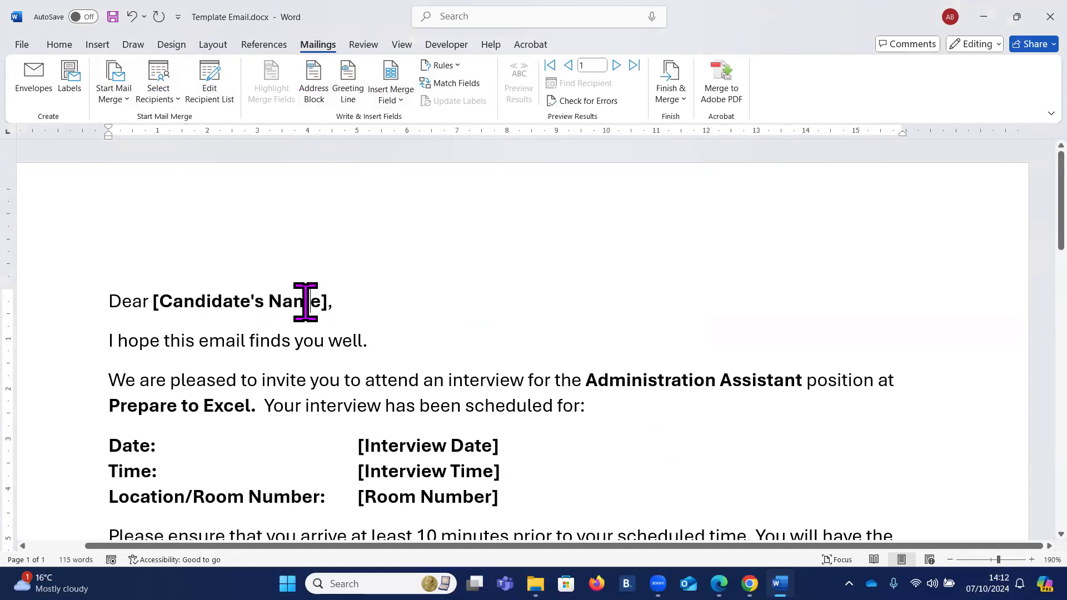
pyautogui.click(195, 302)
pyautogui.click(293, 302)
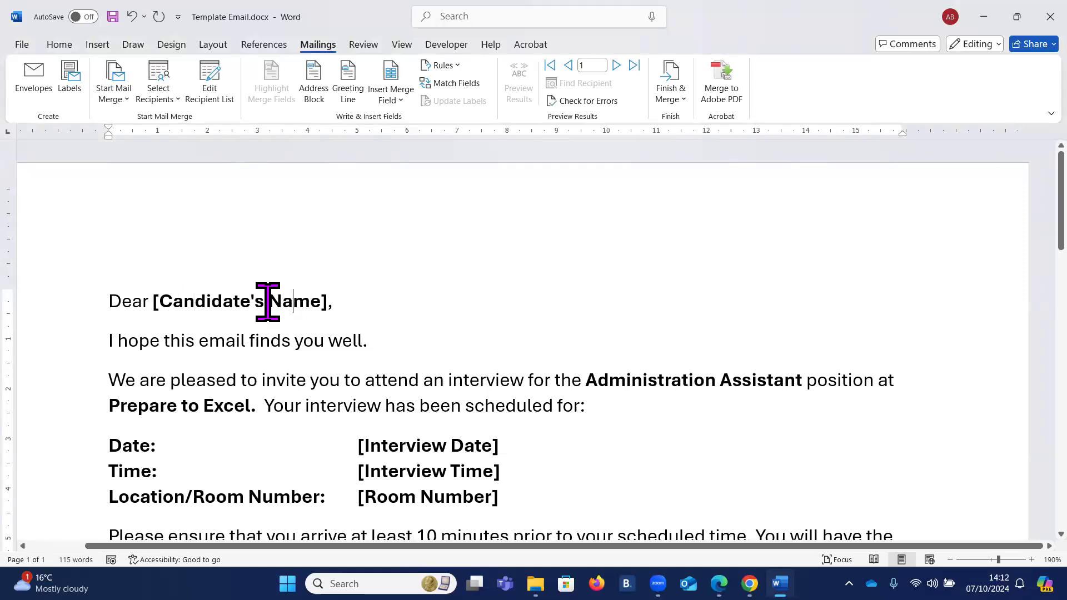
pyautogui.click(388, 497)
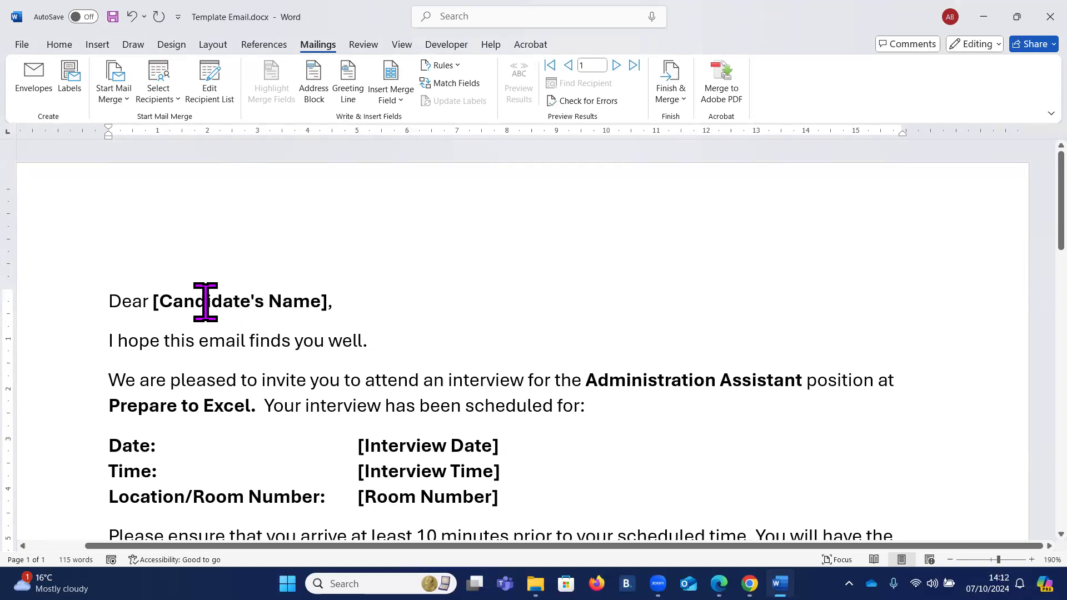
pyautogui.click(292, 303)
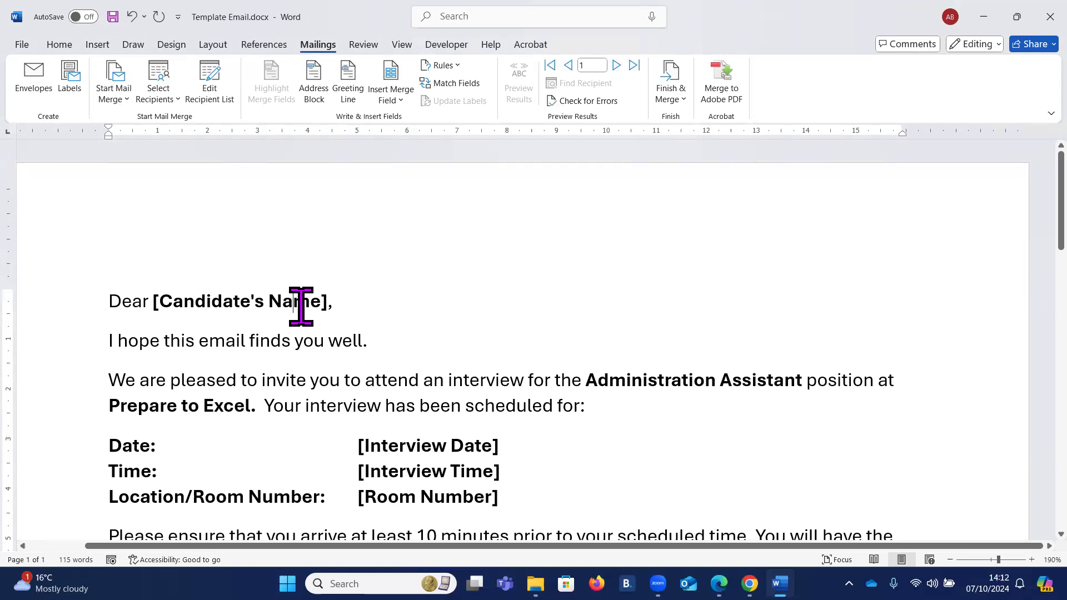
# Step: Delete the [Candidate's Name] placeholder and its comma from the greeting line, keeping "Dear" followed by a space
pyautogui.click(155, 299)
pyautogui.press('Delete')
pyautogui.press('Delete')
pyautogui.press('Delete')
pyautogui.press('Delete')
pyautogui.press('Delete')
pyautogui.press('Delete')
pyautogui.press('Delete')
pyautogui.press('Delete')
pyautogui.press('Delete')
pyautogui.press('Delete')
pyautogui.press('Delete')
pyautogui.press('Delete')
pyautogui.press('Delete')
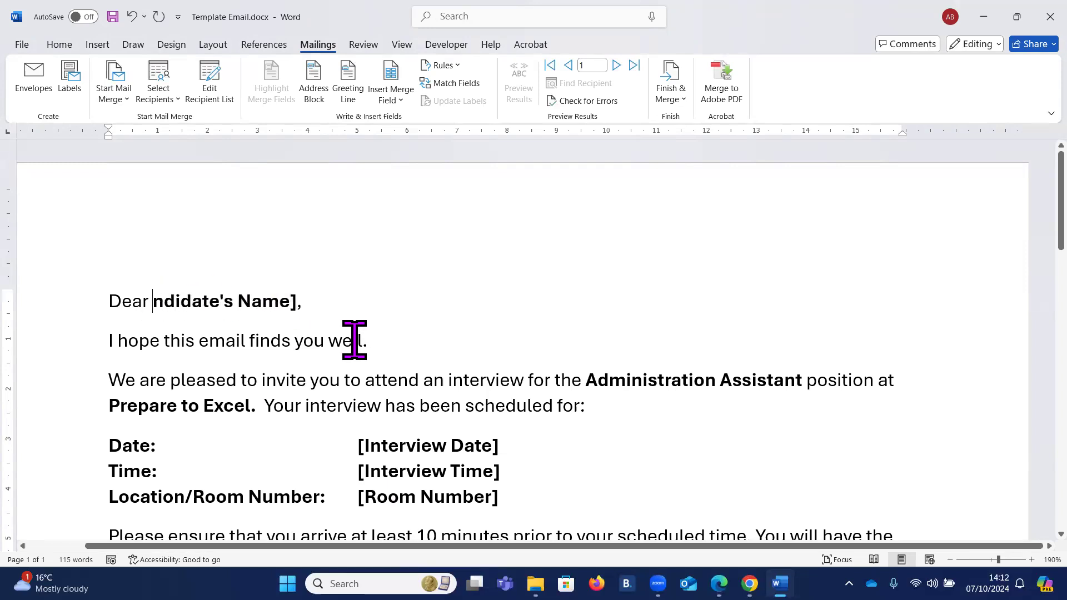
pyautogui.press('Delete')
pyautogui.press('Delete')
pyautogui.press('Delete')
pyautogui.press('Delete')
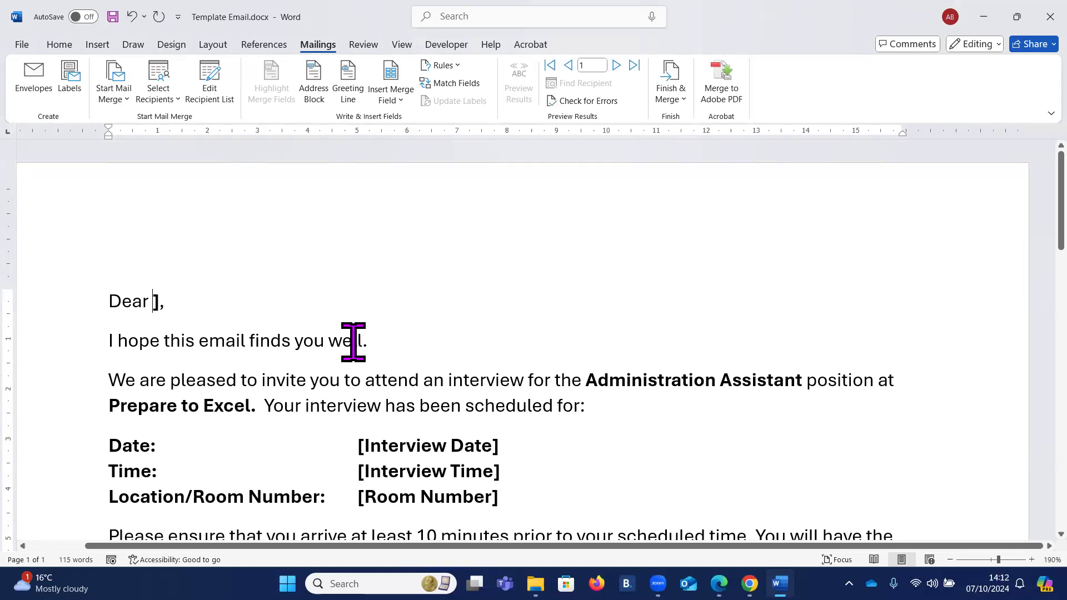
pyautogui.press('BackSpace')
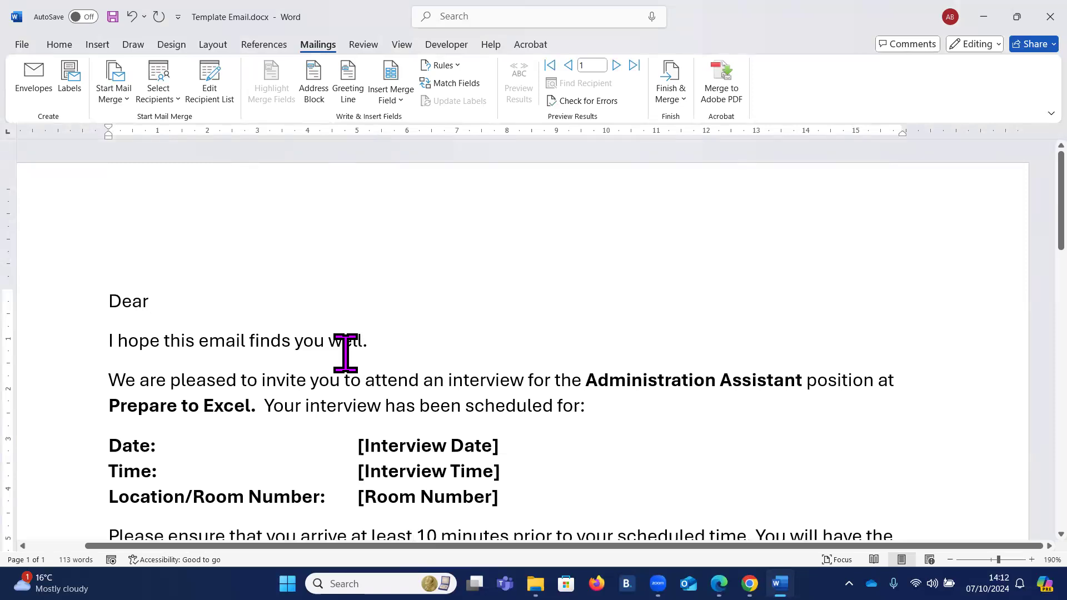
# Step: Insert the First_name and Surname merge fields after "Dear", separated by a space
pyautogui.click(392, 68)
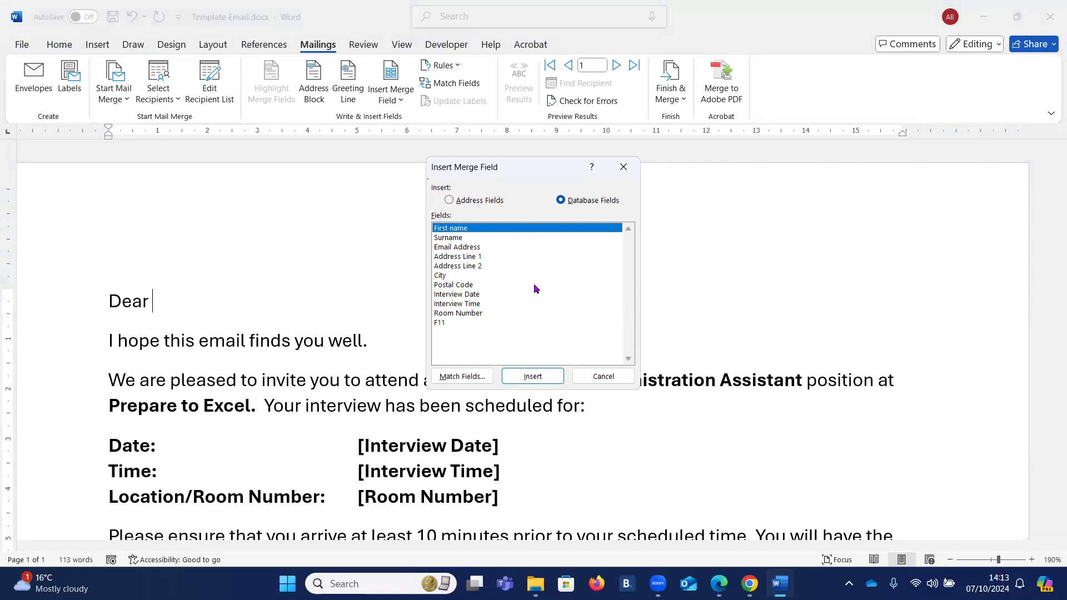
pyautogui.click(618, 380)
pyautogui.click(391, 102)
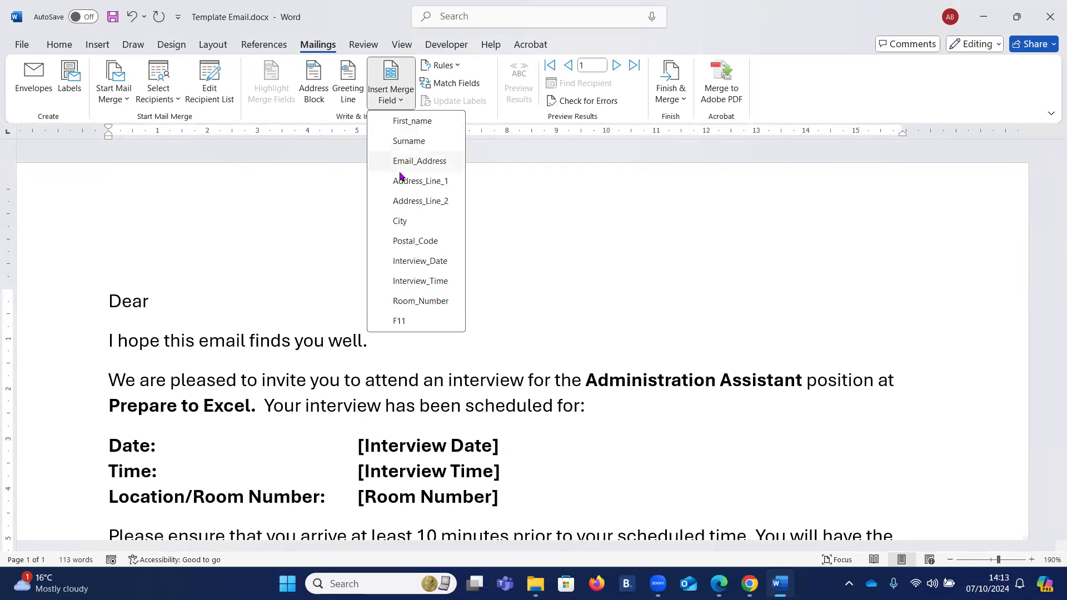
pyautogui.click(401, 122)
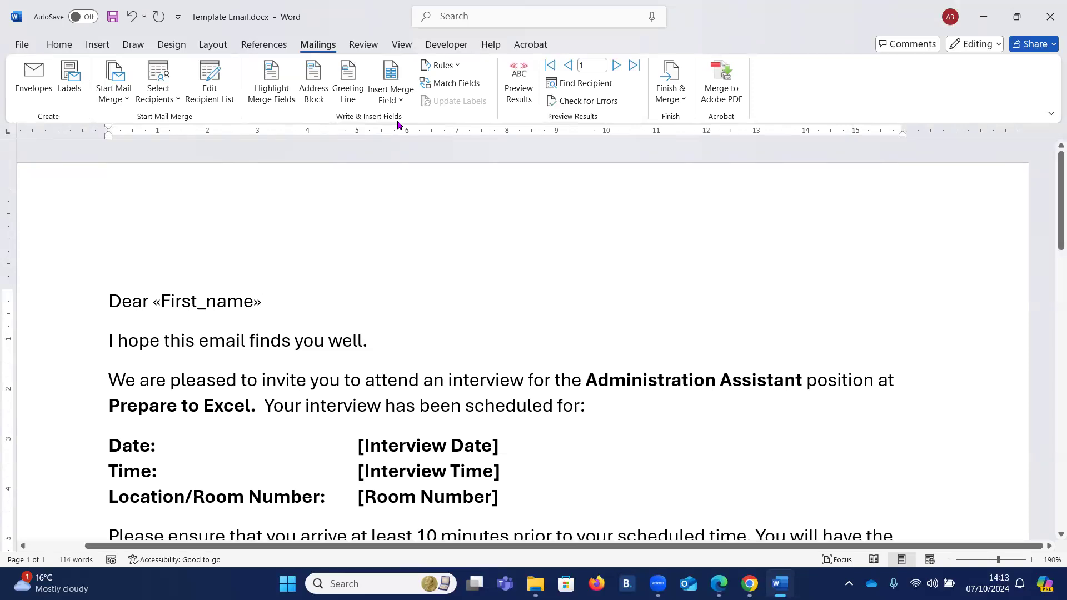
pyautogui.click(213, 302)
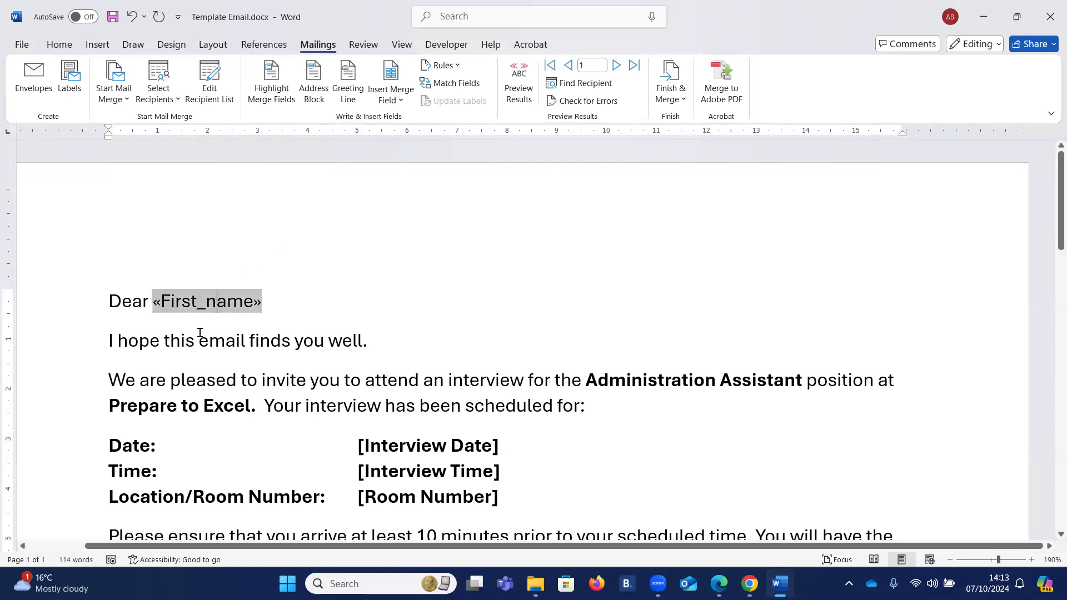
pyautogui.press('End')
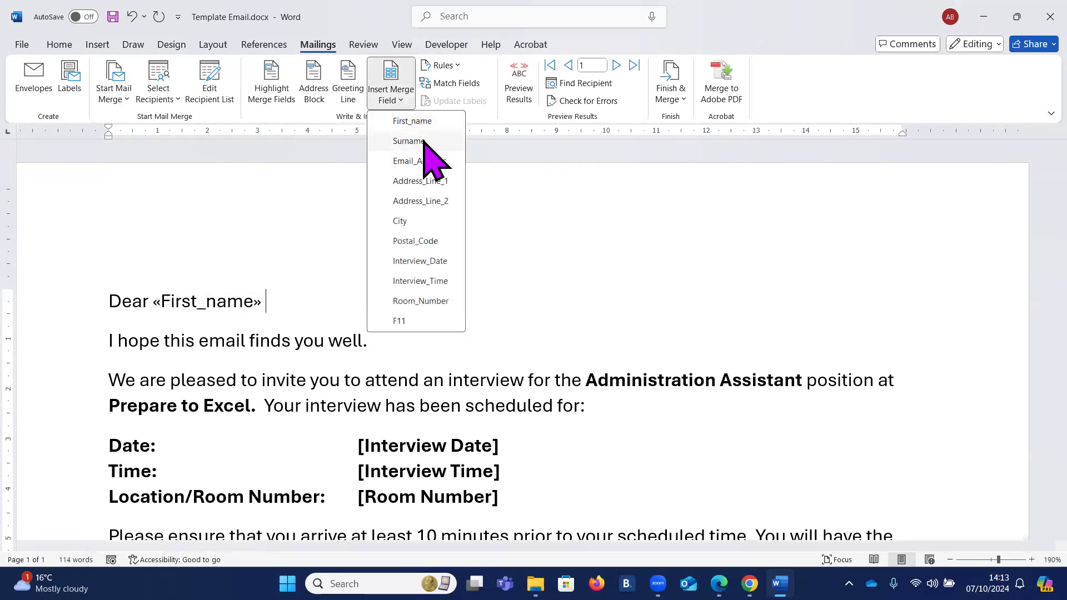
pyautogui.click(423, 144)
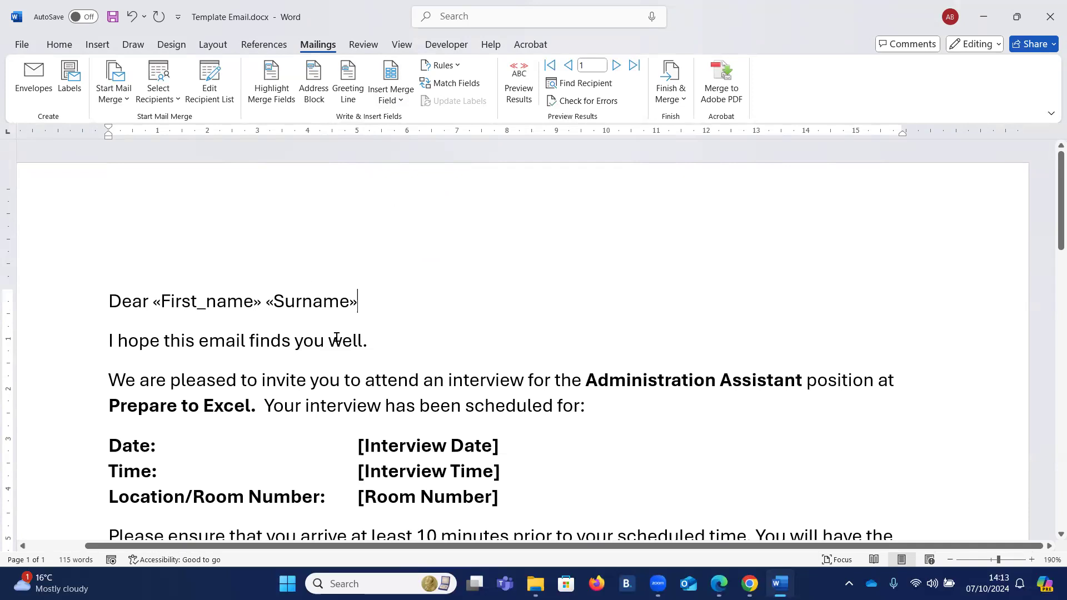
# Step: Replace the [Interview Date] placeholder beside "Date:" with the Interview_Date merge field
pyautogui.scroll(-3, 687, 353)
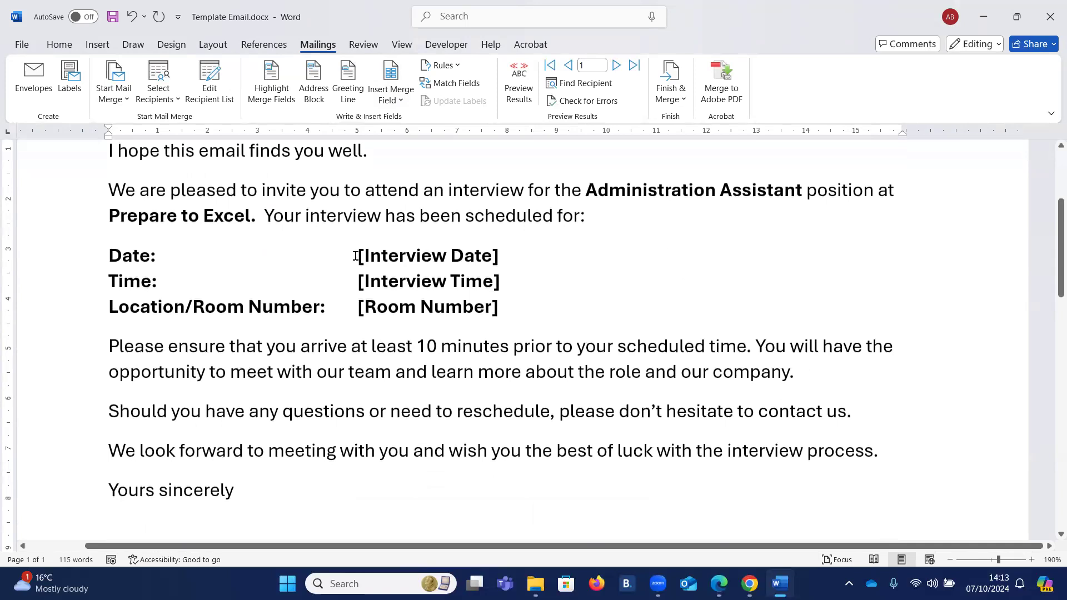
pyautogui.click(388, 101)
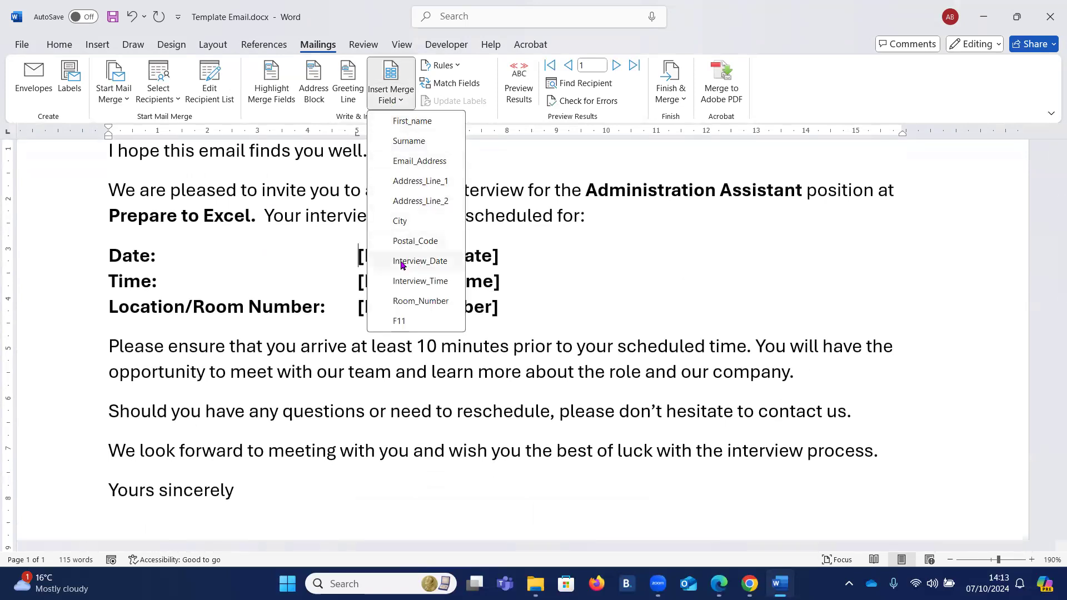
pyautogui.click(434, 263)
pyautogui.press('Delete')
pyautogui.press('Delete')
pyautogui.press('Delete')
pyautogui.press('Delete')
pyautogui.press('Delete')
pyautogui.press('Delete')
pyautogui.press('Delete')
pyautogui.press('Delete')
pyautogui.press('Delete')
pyautogui.press('Delete')
pyautogui.press('Delete')
pyautogui.press('Delete')
pyautogui.press('Delete')
pyautogui.press('Delete')
pyautogui.press('Delete')
pyautogui.press('Delete')
# Step: Replace the [Interview Time] placeholder beside "Time:" with the Interview_Time merge field
pyautogui.click(354, 283)
pyautogui.click(392, 100)
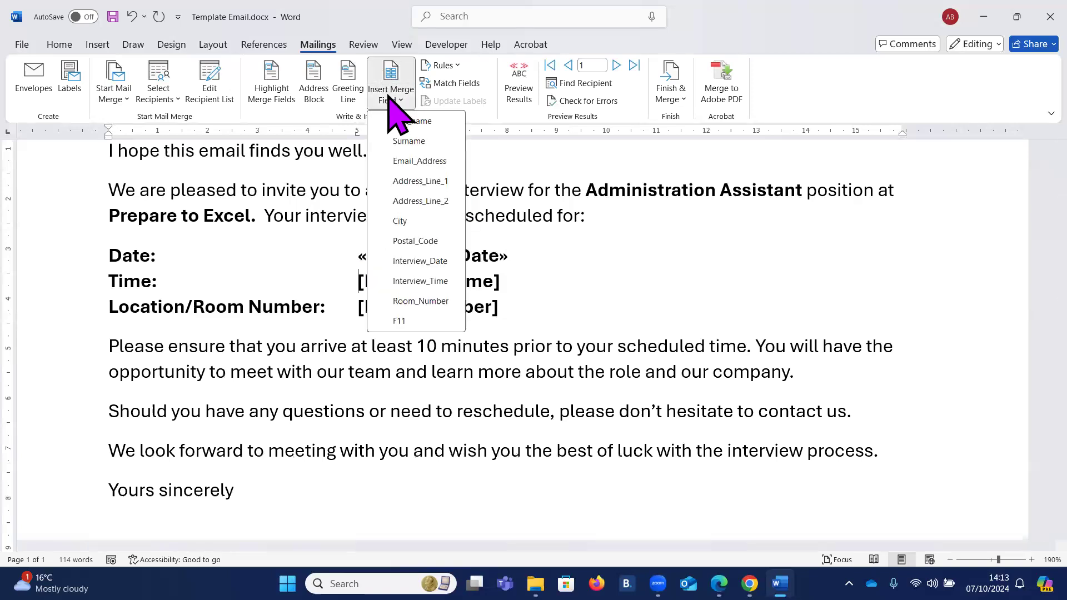
pyautogui.click(411, 280)
pyautogui.press('Delete')
pyautogui.press('Delete')
pyautogui.press('Delete')
pyautogui.press('Delete')
pyautogui.press('Delete')
pyautogui.press('Delete')
pyautogui.press('Delete')
pyautogui.press('Delete')
pyautogui.press('Delete')
pyautogui.press('Delete')
pyautogui.press('Delete')
pyautogui.press('Delete')
pyautogui.press('Delete')
pyautogui.press('Delete')
pyautogui.press('Delete')
pyautogui.press('Delete')
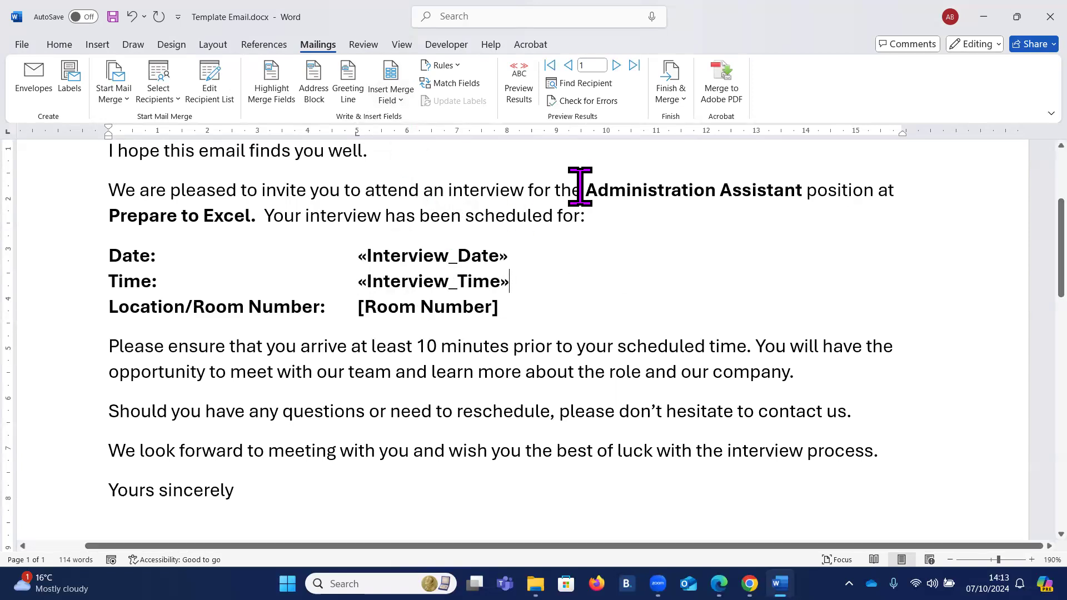
# Step: Replace the [Room Number] placeholder beside "Location/Room Number:" with the Room_Number merge field
pyautogui.click(361, 306)
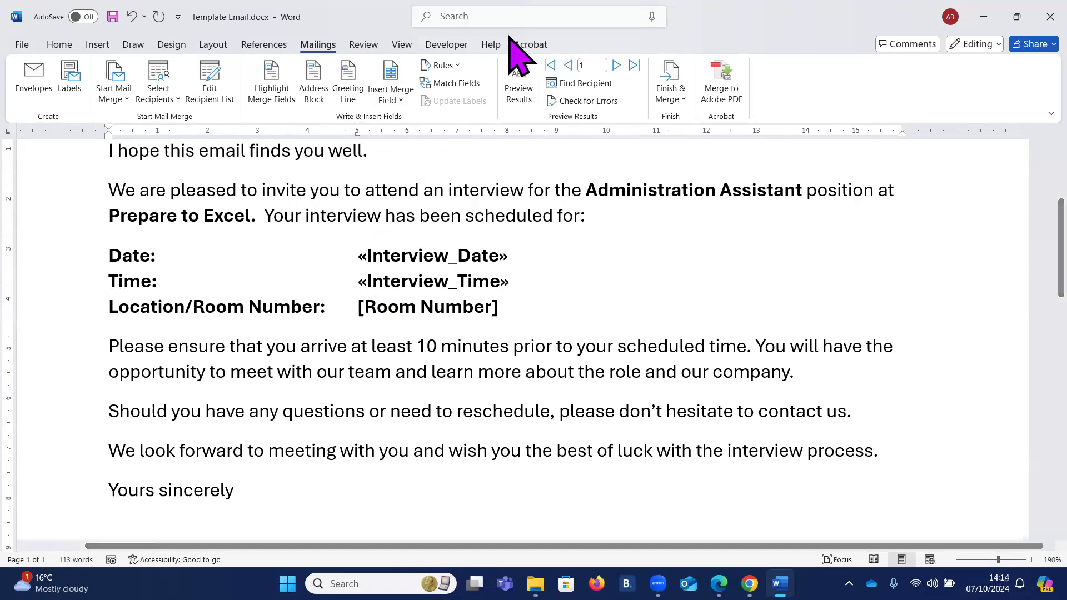
pyautogui.click(384, 100)
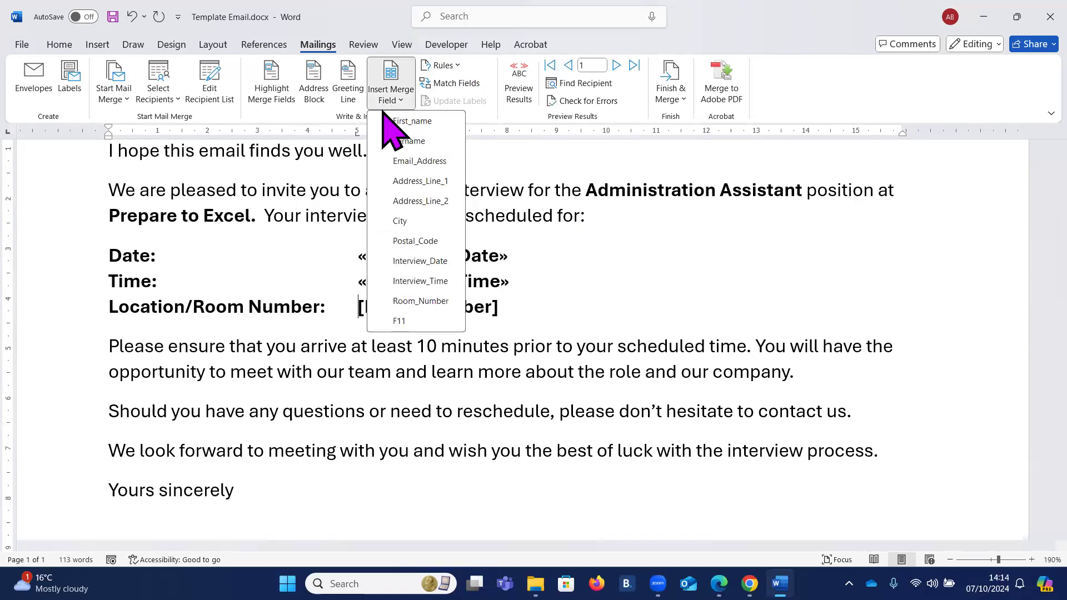
pyautogui.click(428, 301)
pyautogui.press('Delete')
pyautogui.press('Delete')
pyautogui.press('Delete')
pyautogui.press('Delete')
pyautogui.press('Delete')
pyautogui.press('Delete')
pyautogui.press('Delete')
pyautogui.press('Delete')
pyautogui.press('Delete')
pyautogui.press('Delete')
pyautogui.press('Delete')
pyautogui.press('Delete')
pyautogui.press('Delete')
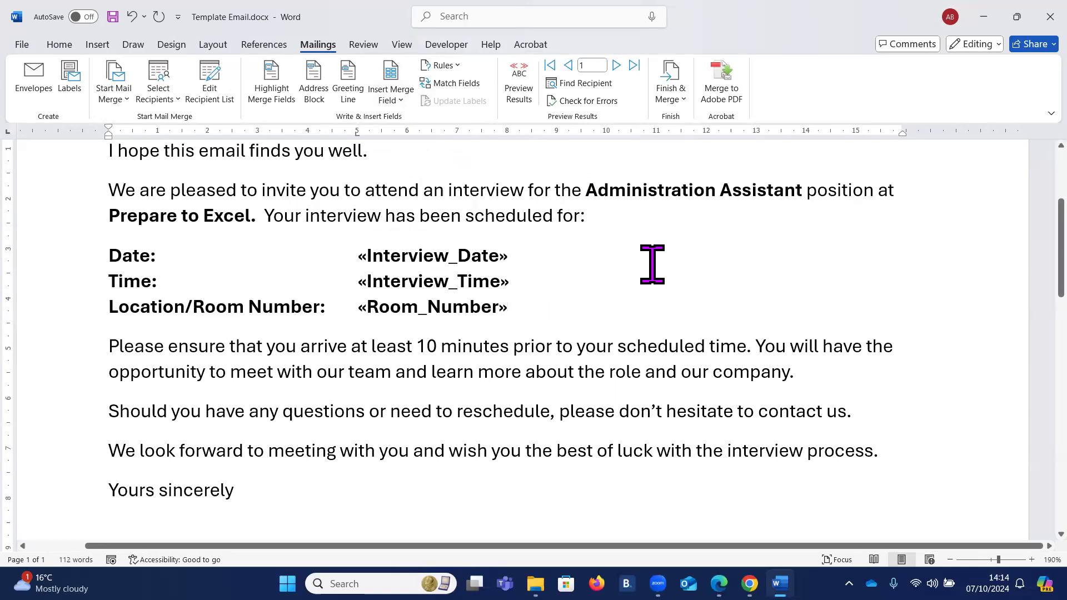
# Step: Read through the rest of the letter for remaining placeholders, and preview the merged results for the first recipient
pyautogui.click(134, 347)
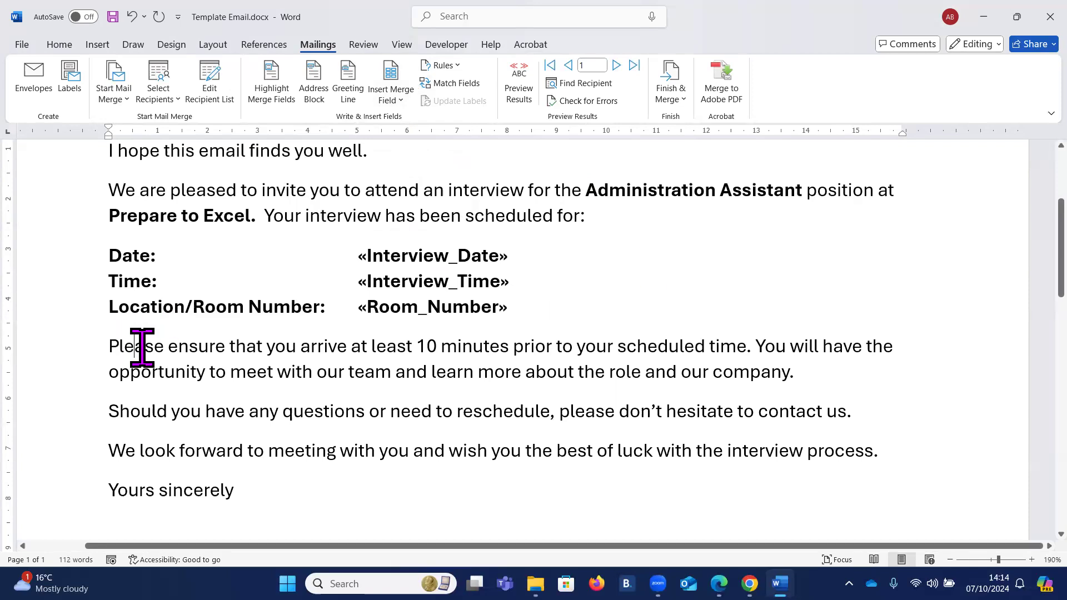
pyautogui.scroll(-1, 526, 341)
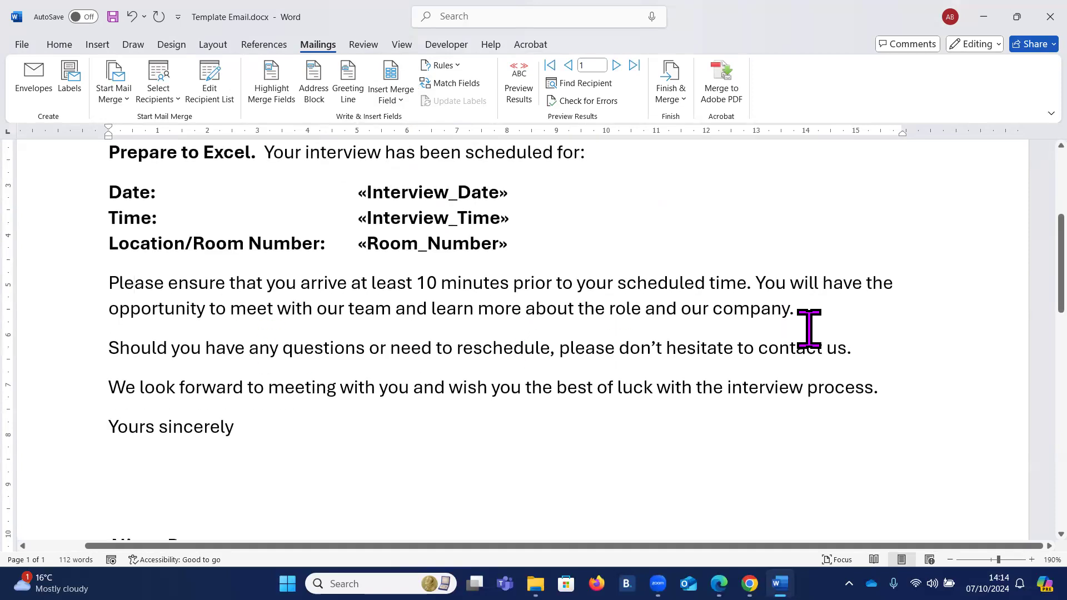
pyautogui.scroll(-2, 811, 327)
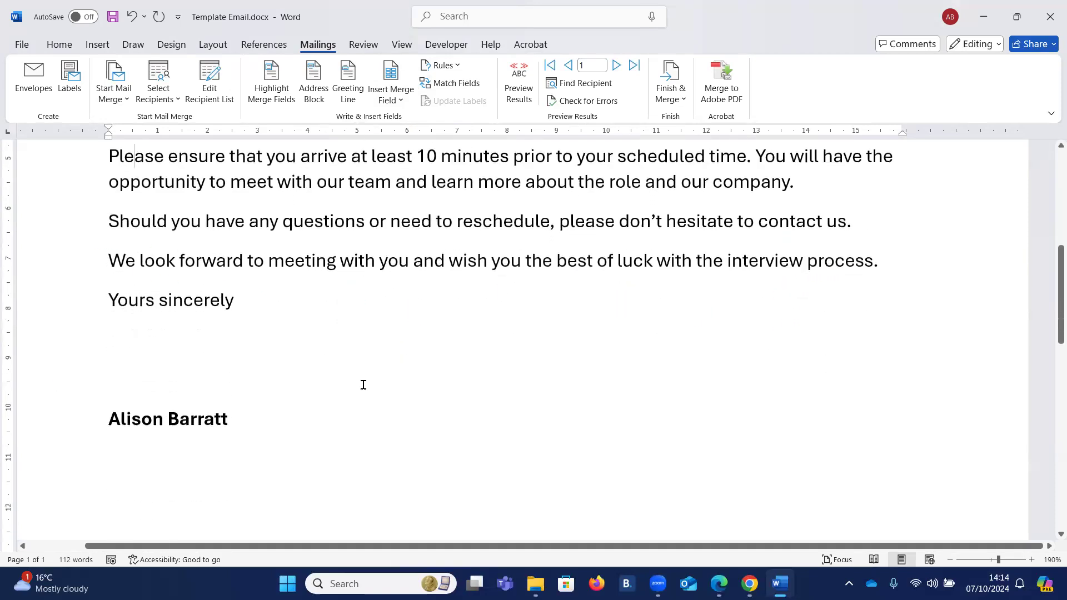
pyautogui.scroll(6, 529, 337)
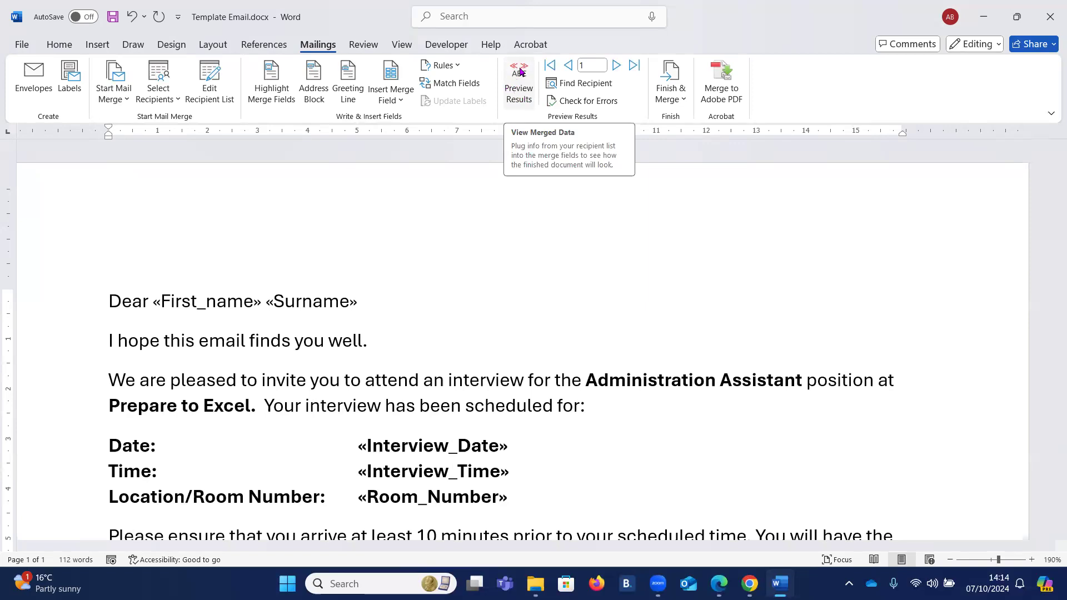
pyautogui.click(520, 92)
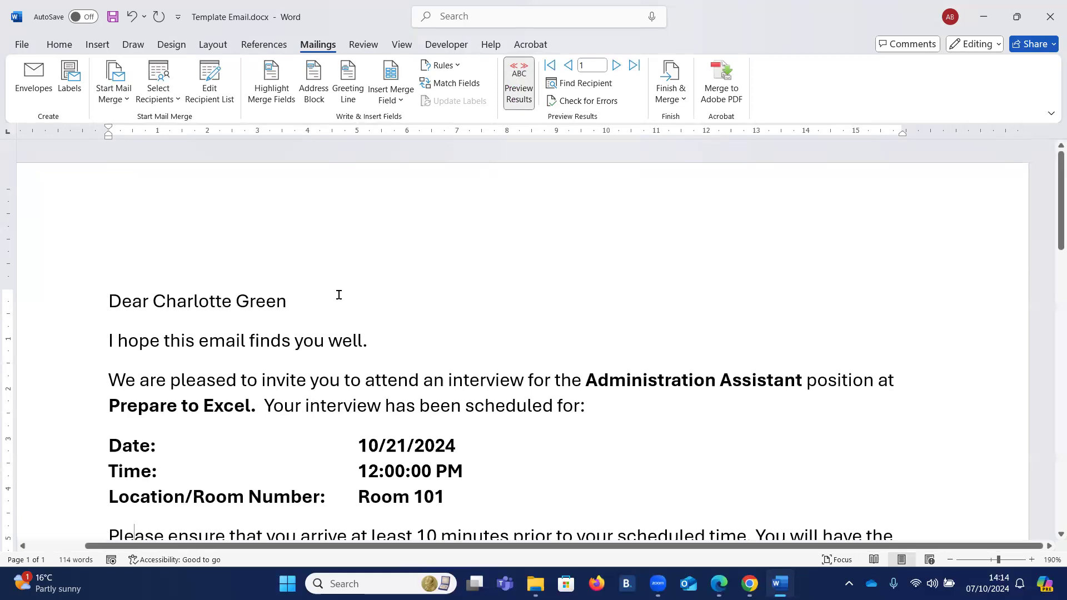
pyautogui.scroll(-3, 477, 289)
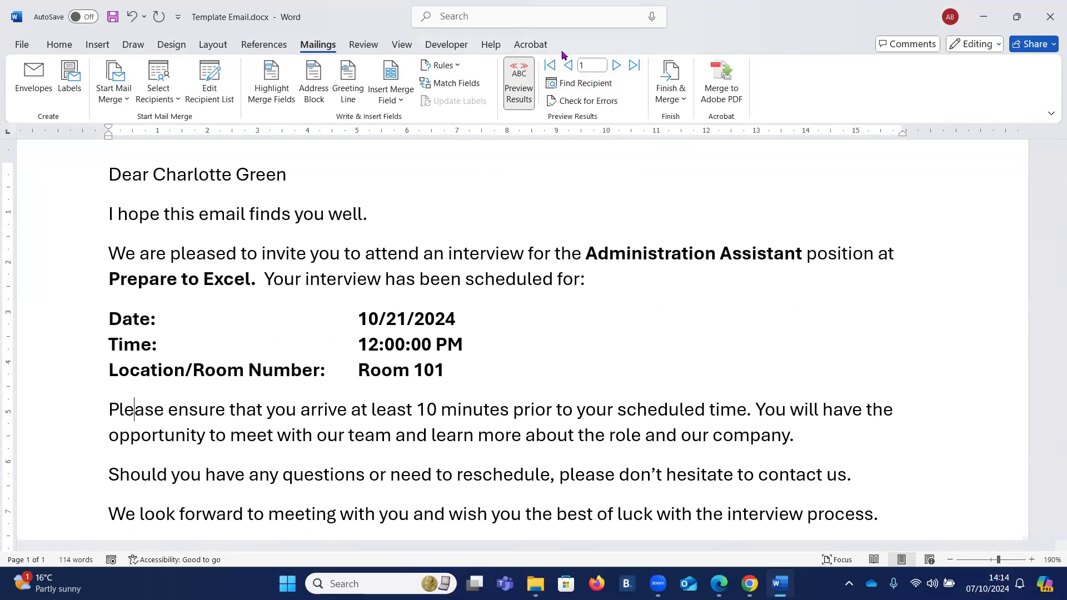
# Step: Step through the previewed letters up to record 5 and back to record 4, checking each name, date, time and room
pyautogui.click(617, 65)
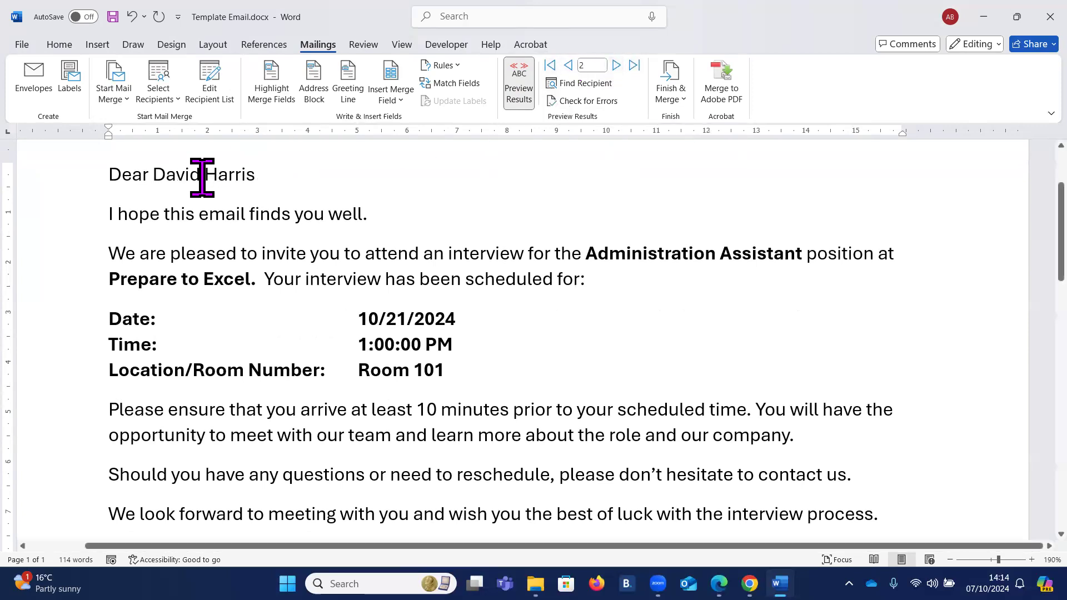
pyautogui.click(616, 65)
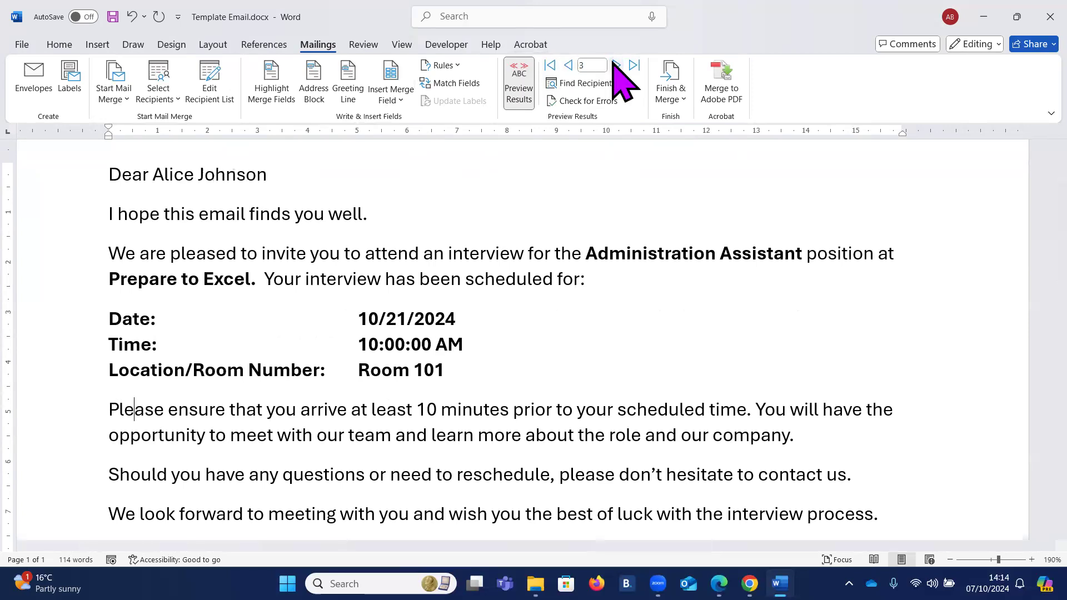
pyautogui.click(616, 65)
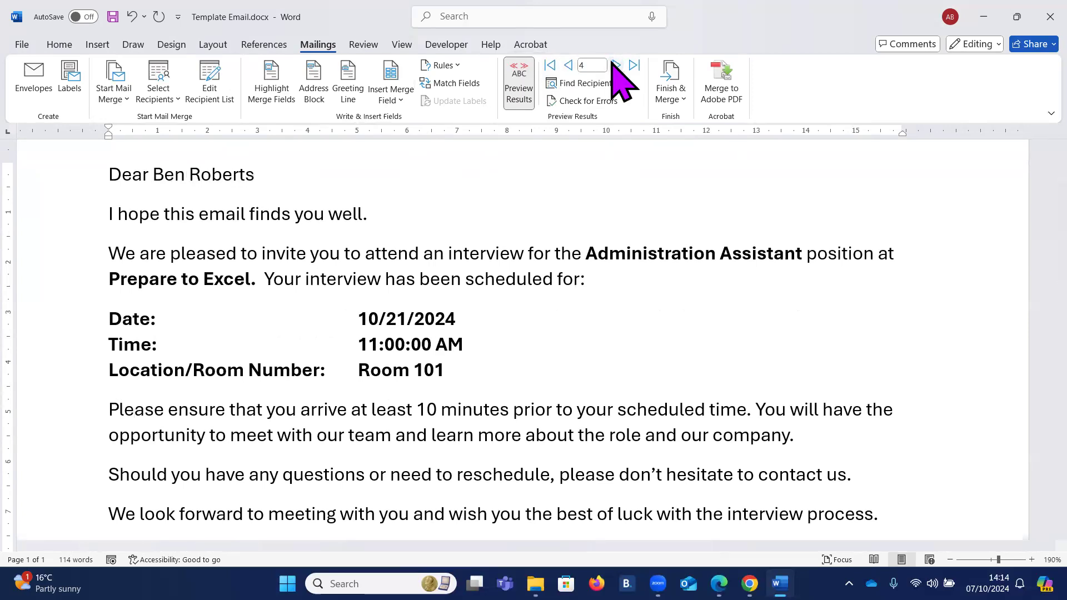
pyautogui.click(616, 65)
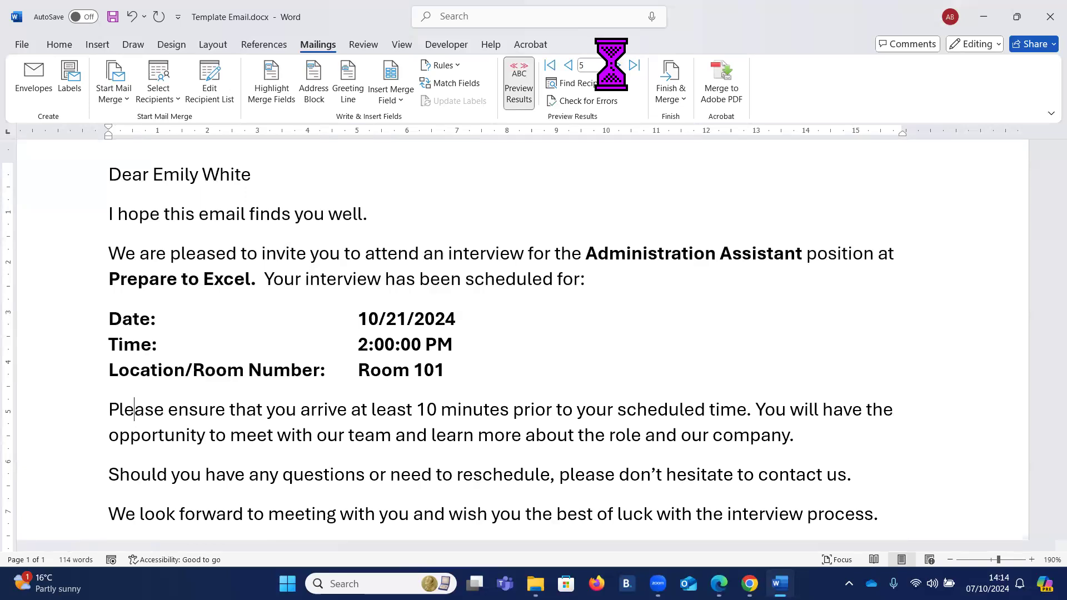
pyautogui.click(568, 65)
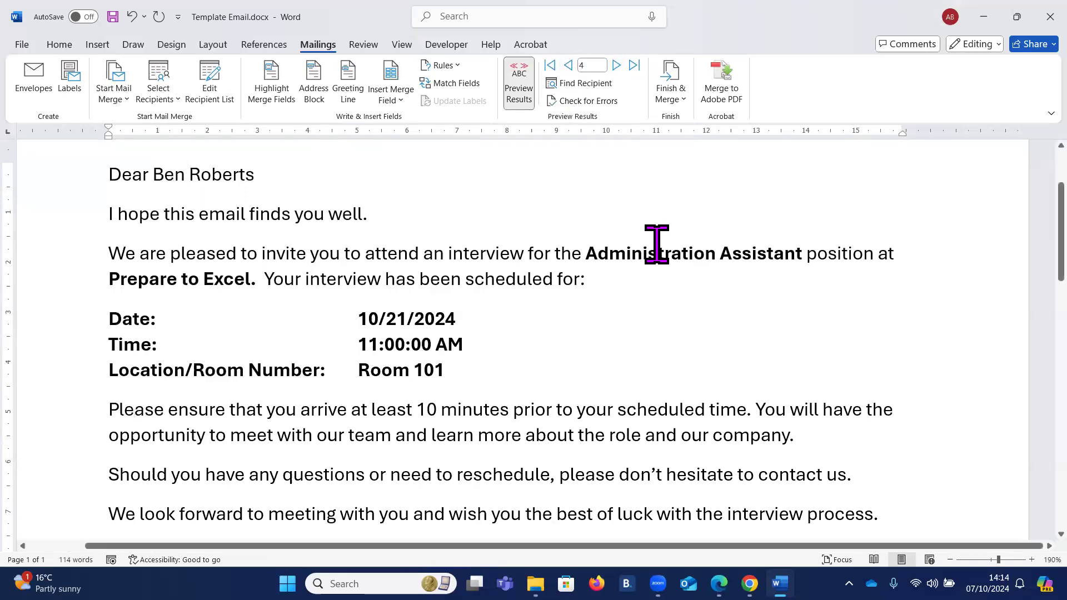
pyautogui.scroll(-1, 656, 246)
pyautogui.scroll(2, 653, 241)
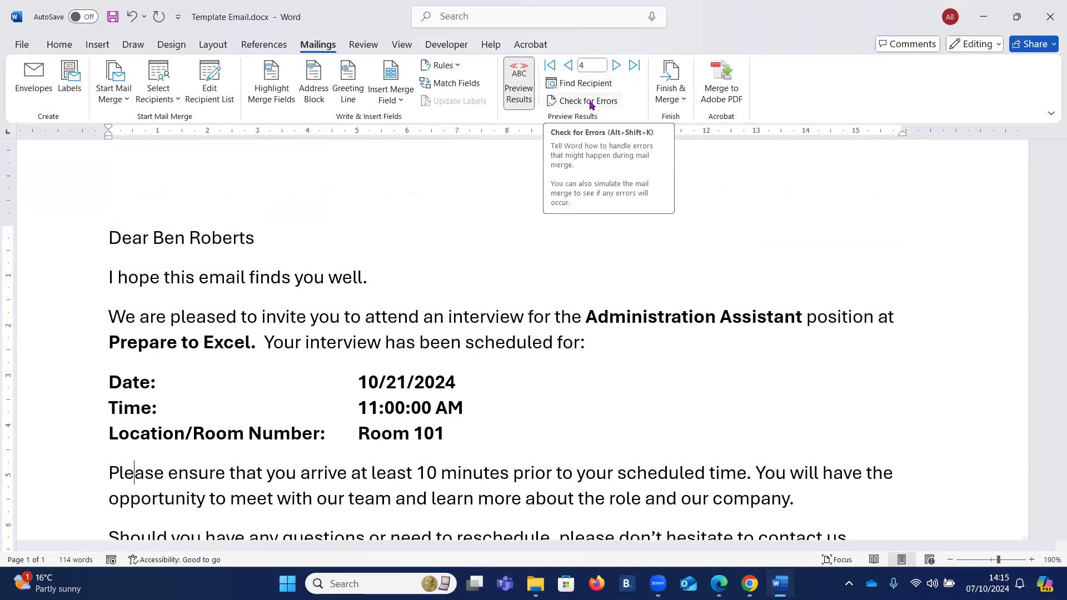
# Step: Prepare an e-mail merge of all records to Email_Address with subject "Interview Details" and HTML format, and cancel it without sending
pyautogui.click(672, 88)
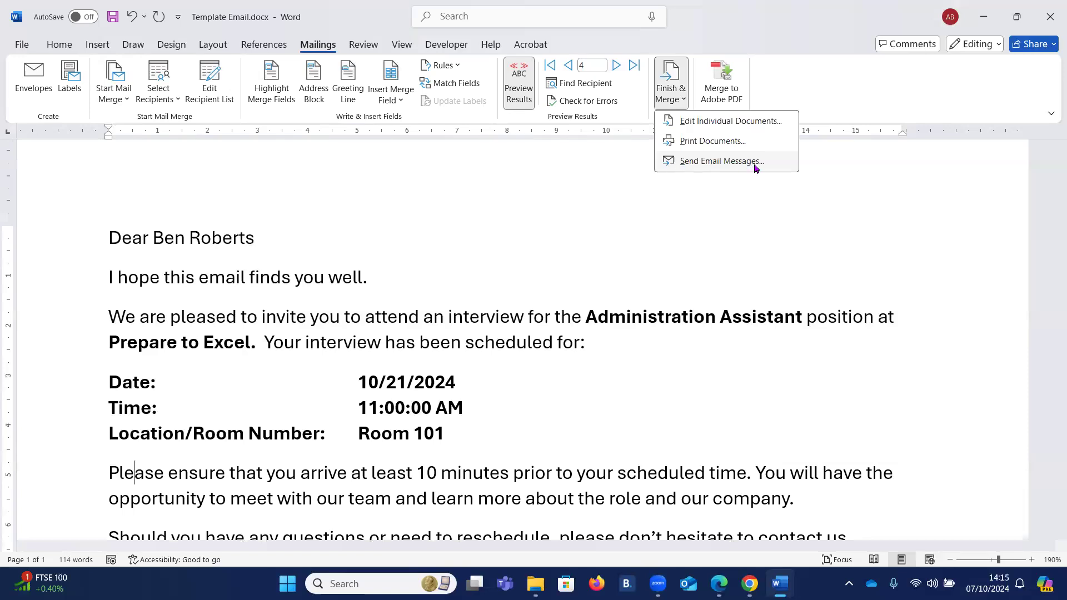
pyautogui.click(684, 162)
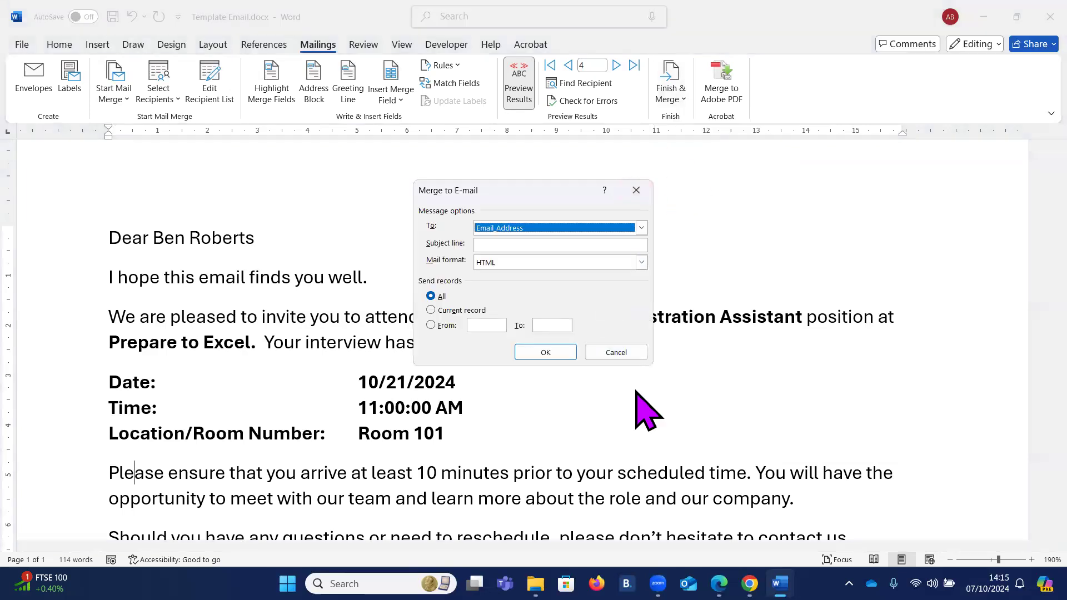
pyautogui.click(487, 245)
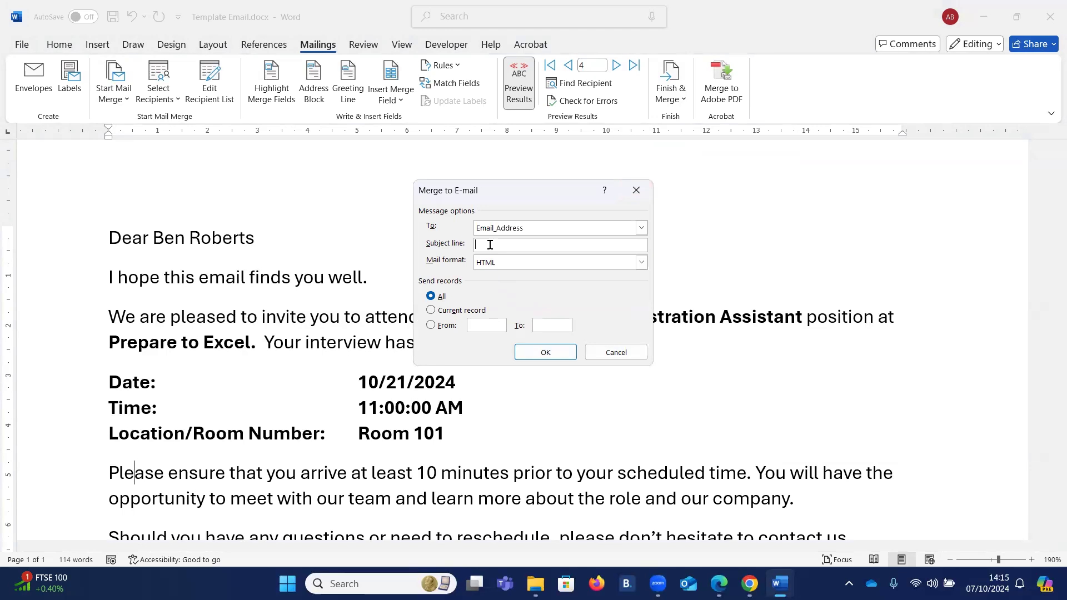
pyautogui.write('Interview Detail')
pyautogui.click(642, 229)
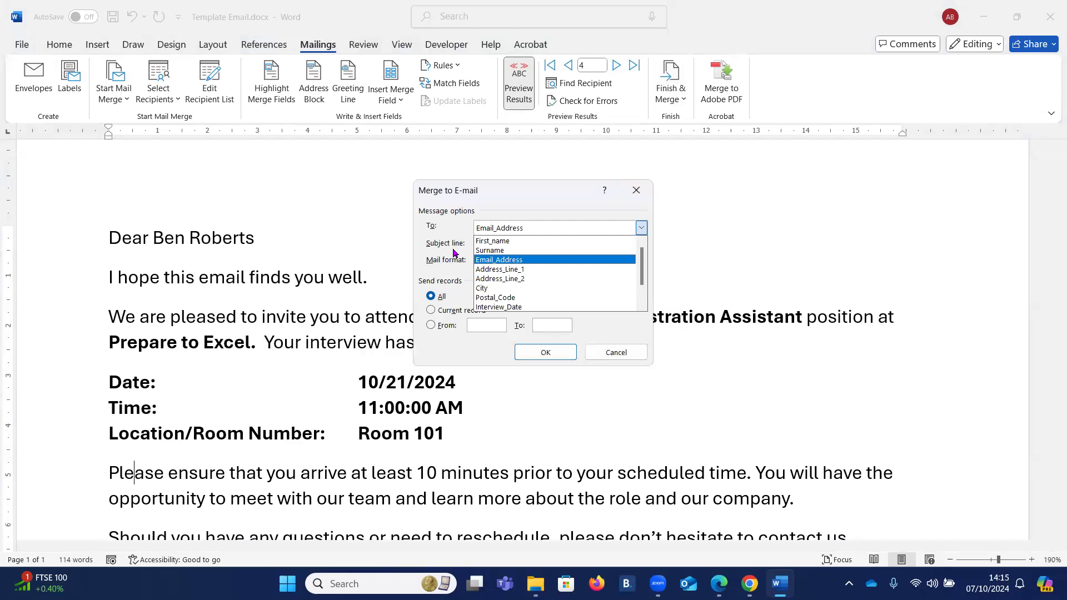
pyautogui.click(451, 227)
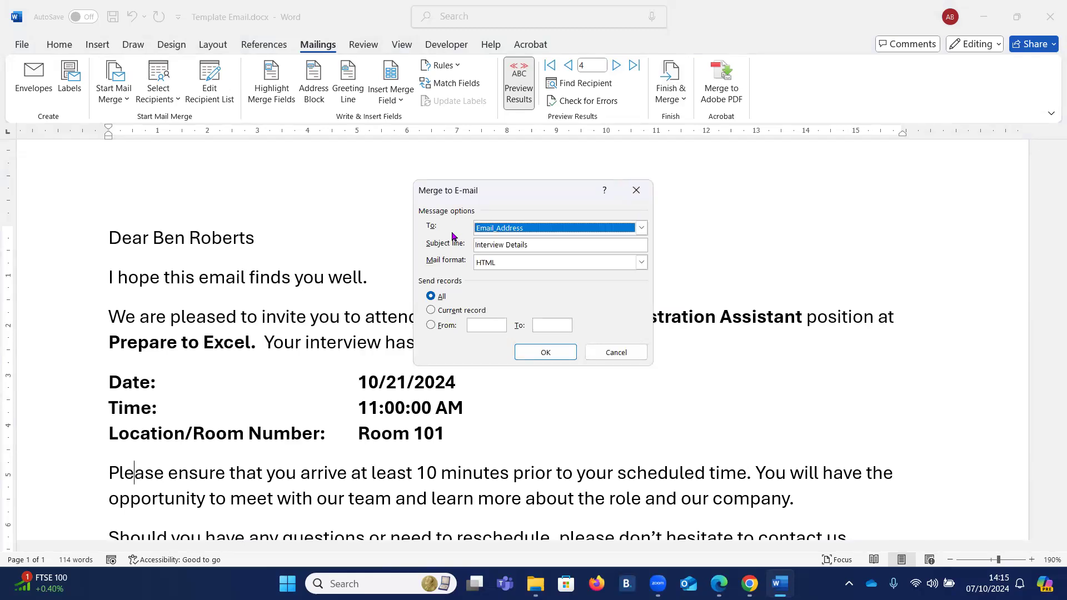
pyautogui.click(547, 263)
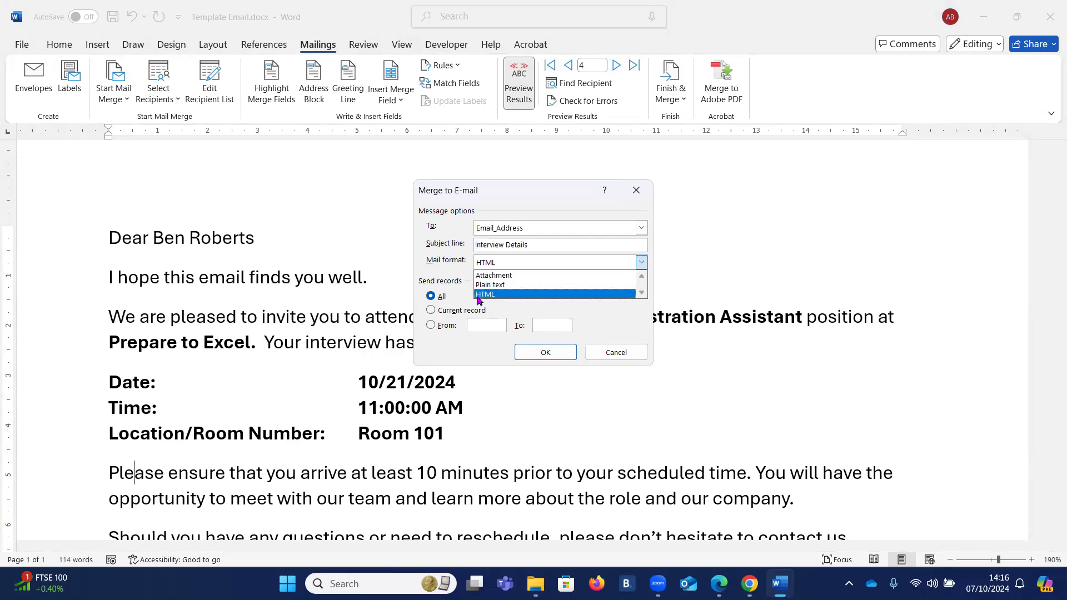
pyautogui.click(498, 295)
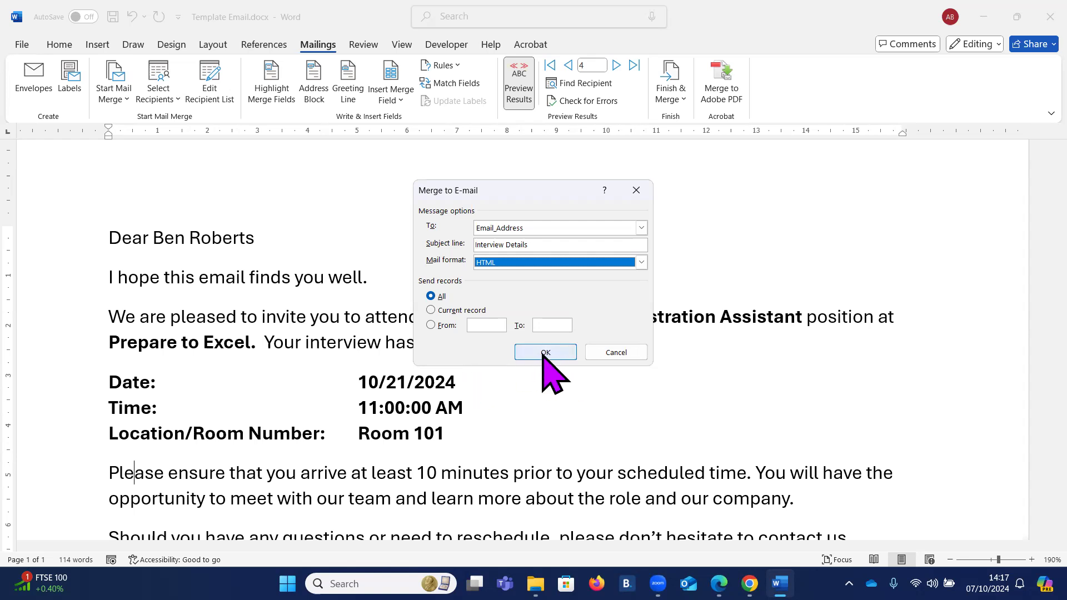
pyautogui.click(614, 353)
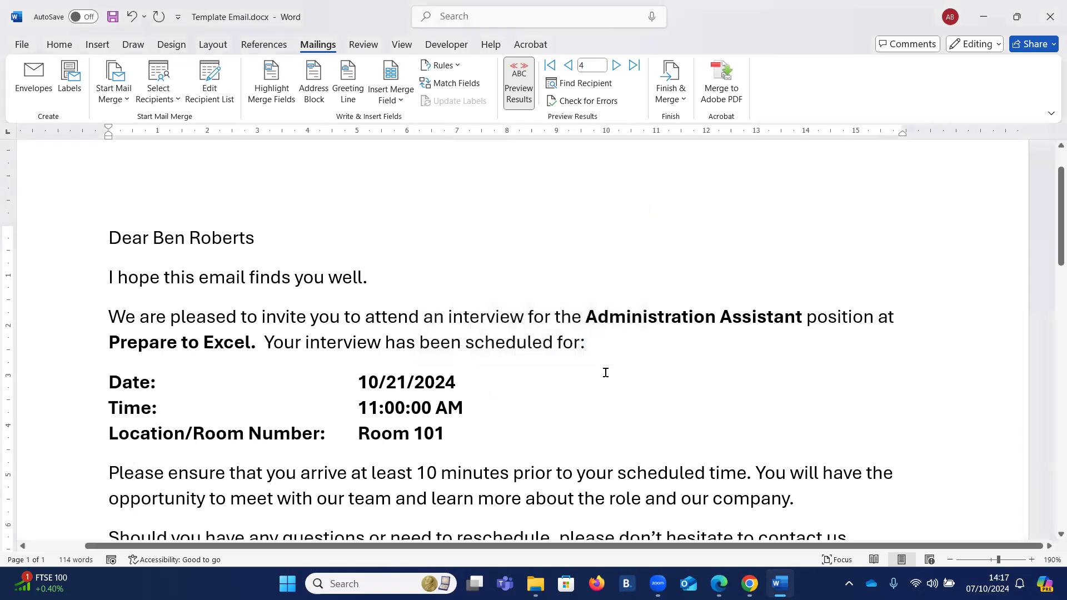